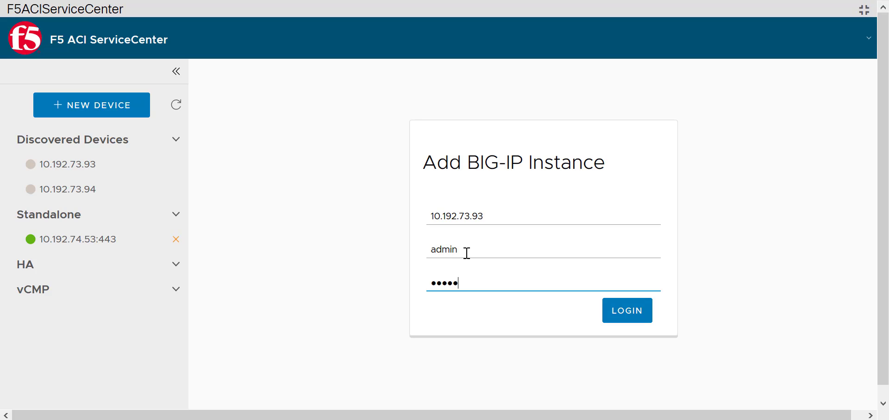
Step: Submit the login for BIG-IP 10.192.73.93, and add discovered device 10.192.73.94 with username admin and the account password
{"action": "key", "text": "Return"}
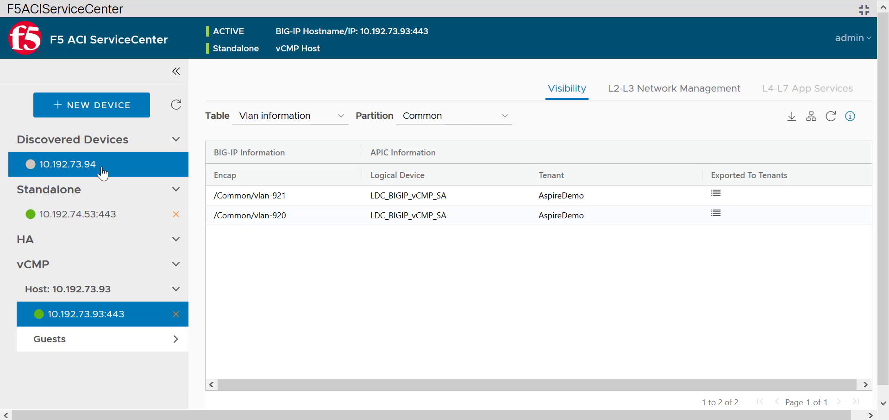
{"action": "left_click", "coordinate": [44, 171]}
{"action": "left_click", "coordinate": [483, 255]}
{"action": "type", "text": "admin"}
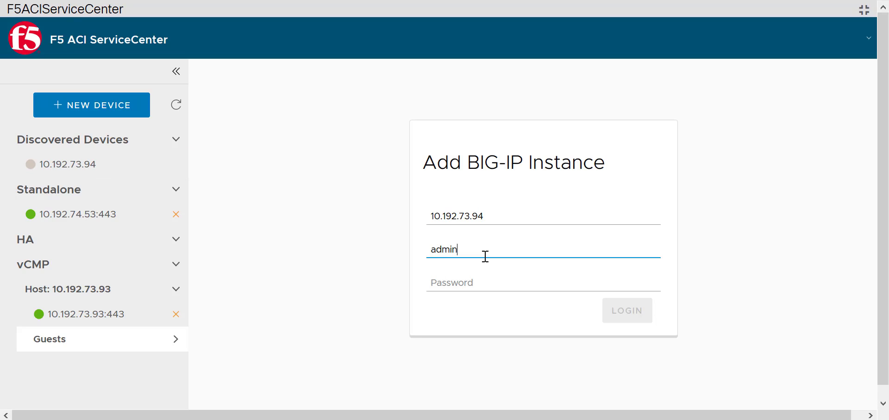
{"action": "key", "text": "Tab"}
{"action": "type", "text": "admin"}
{"action": "key", "text": "Return"}
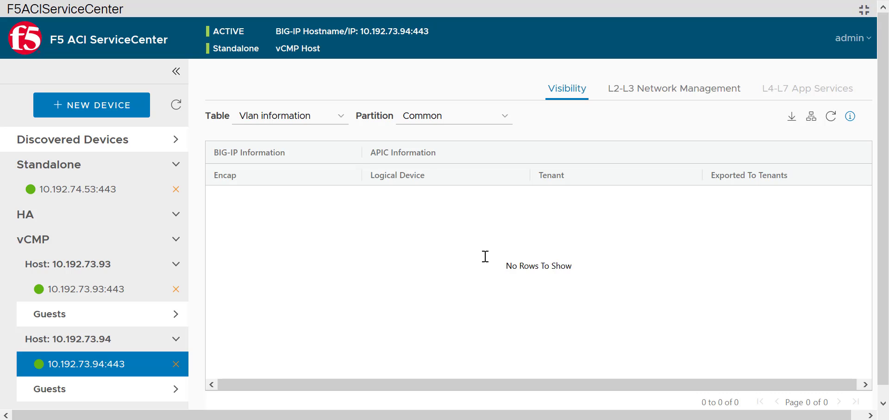
Step: Select standalone device 10.192.74.53:443, and log in to its BIG-IP Configuration Utility as admin with the account password
{"action": "left_click", "coordinate": [69, 199]}
{"action": "left_click", "coordinate": [86, 200]}
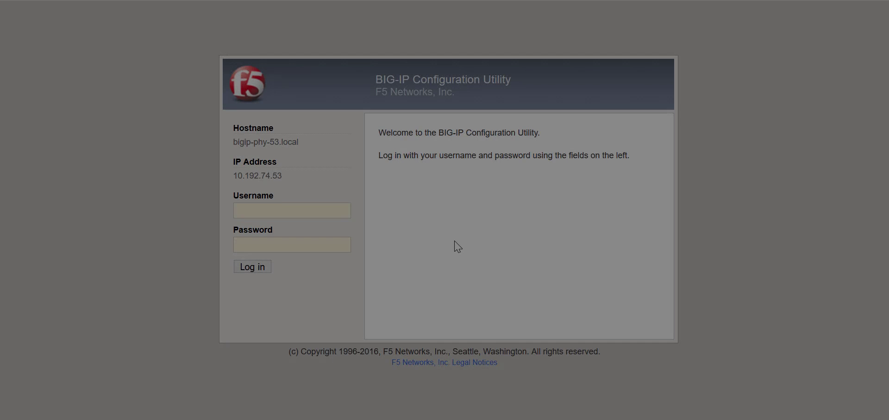
{"action": "type", "text": "adm"}
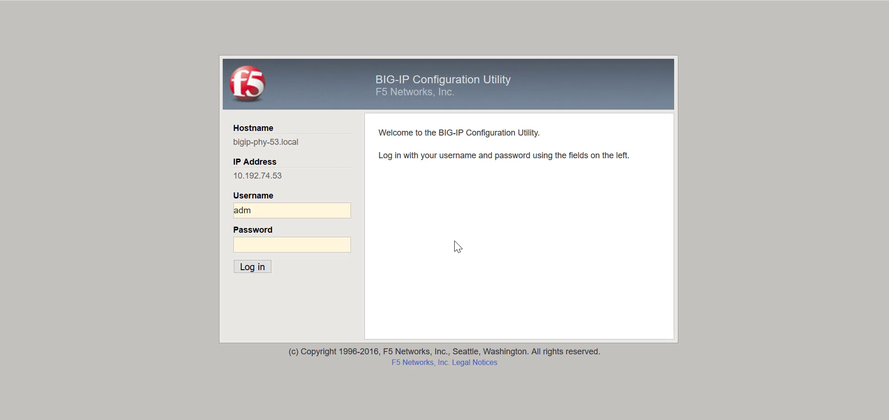
{"action": "type", "text": "in"}
{"action": "key", "text": "Tab"}
{"action": "type", "text": "admin"}
{"action": "key", "text": "Return"}
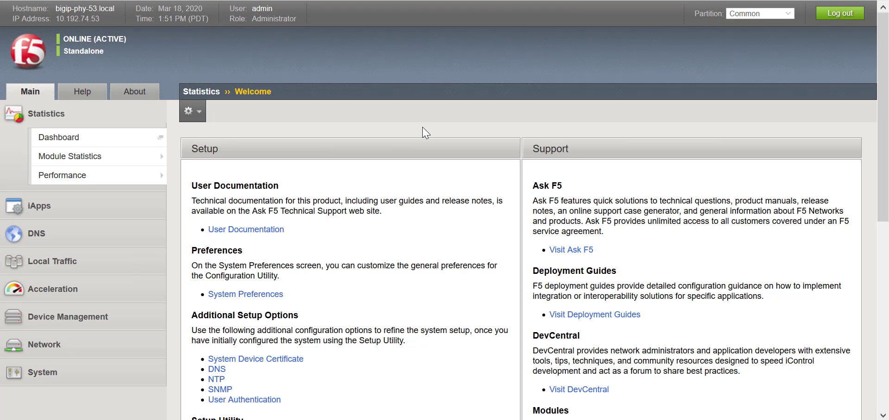
Step: Review the general LLDP properties of the network interfaces and the LLDP neighbors list
{"action": "left_click", "coordinate": [112, 351]}
{"action": "mouse_move", "coordinate": [127, 317]}
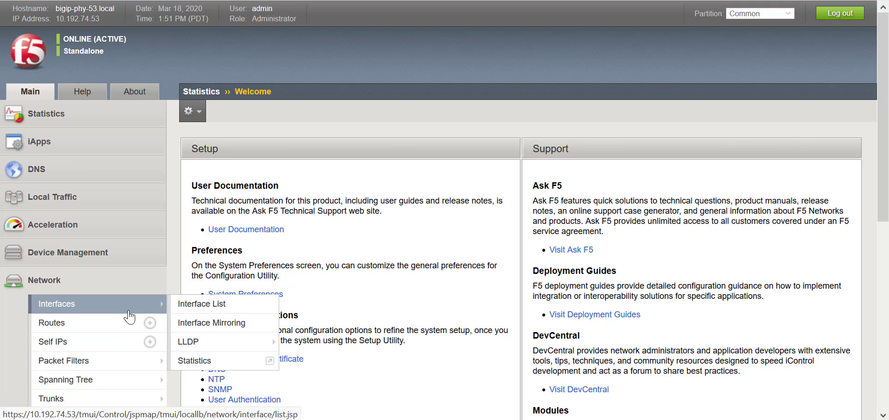
{"action": "left_click", "coordinate": [217, 342]}
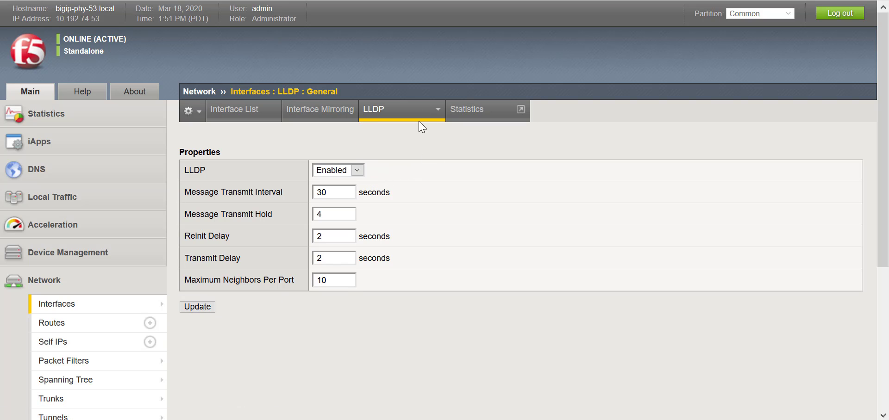
{"action": "mouse_move", "coordinate": [422, 120]}
{"action": "left_click", "coordinate": [413, 151]}
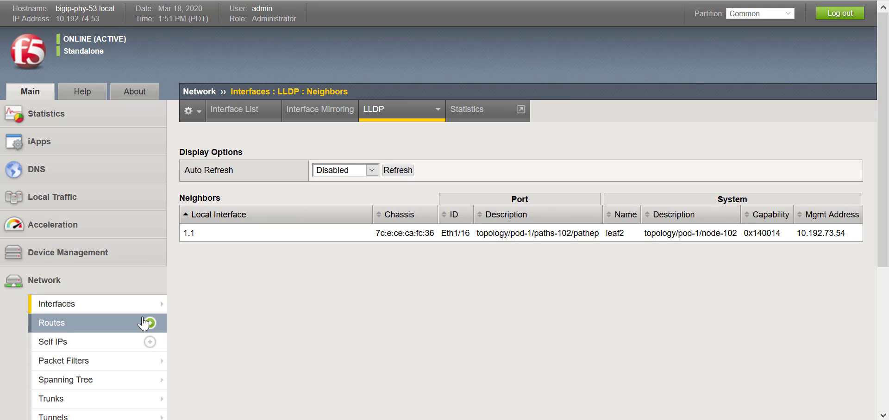
Step: Open the properties of interface 1.1 from the interface list and examine its LLDP setting and LLDP attributes
{"action": "mouse_move", "coordinate": [145, 309]}
{"action": "left_click", "coordinate": [216, 311]}
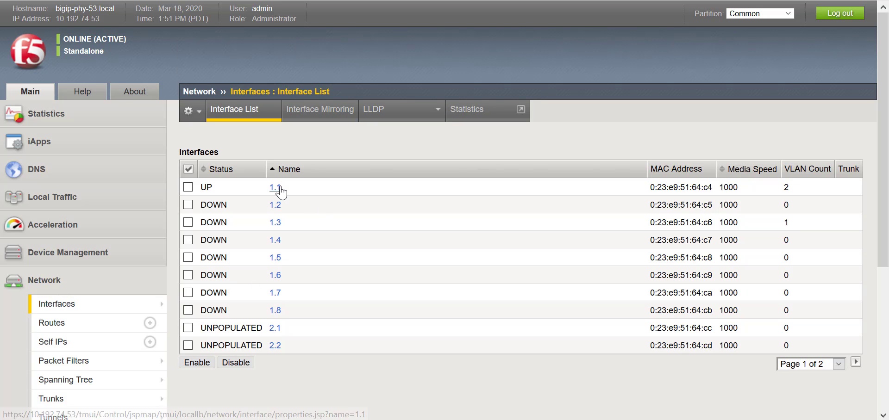
{"action": "left_click", "coordinate": [278, 189]}
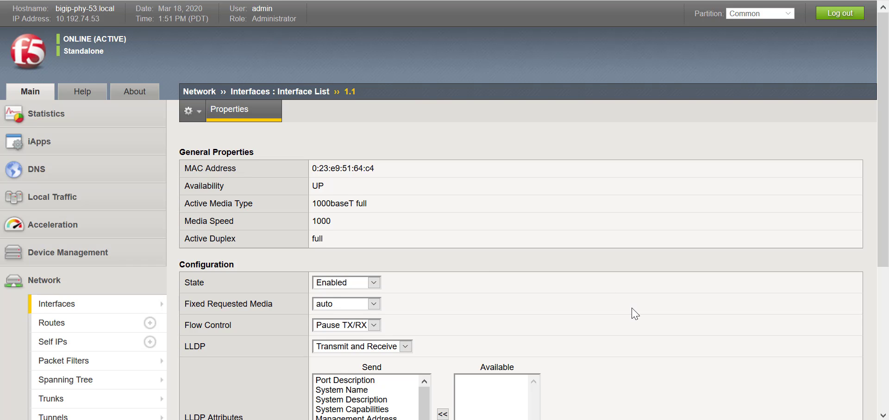
{"action": "scroll", "coordinate": [635, 314], "scroll_direction": "down", "scroll_amount": 3}
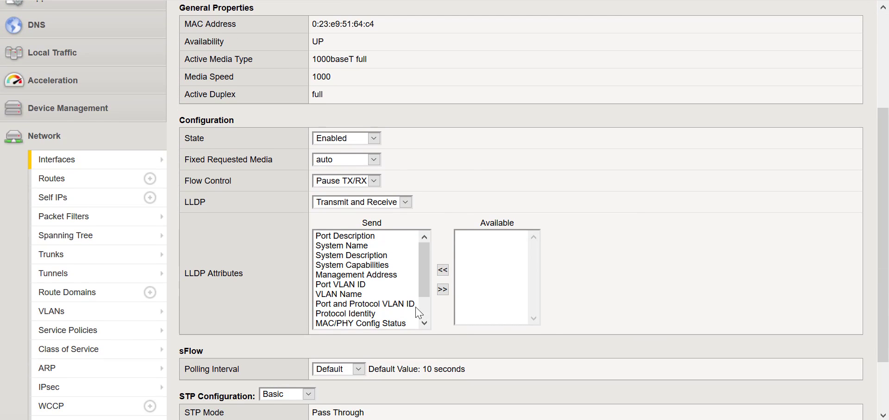
{"action": "left_click", "coordinate": [388, 276]}
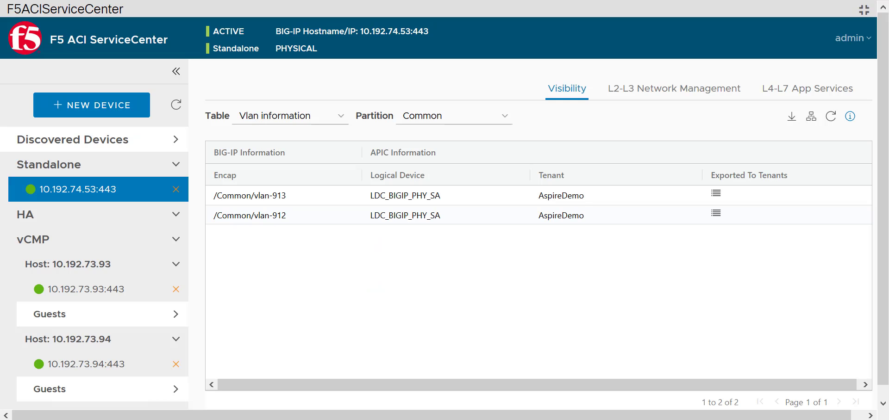
Step: Switch back to F5 ACI ServiceCenter, view the BIG-IP connectivity diagram of 10.192.74.53, and close it
{"action": "left_click", "coordinate": [813, 122]}
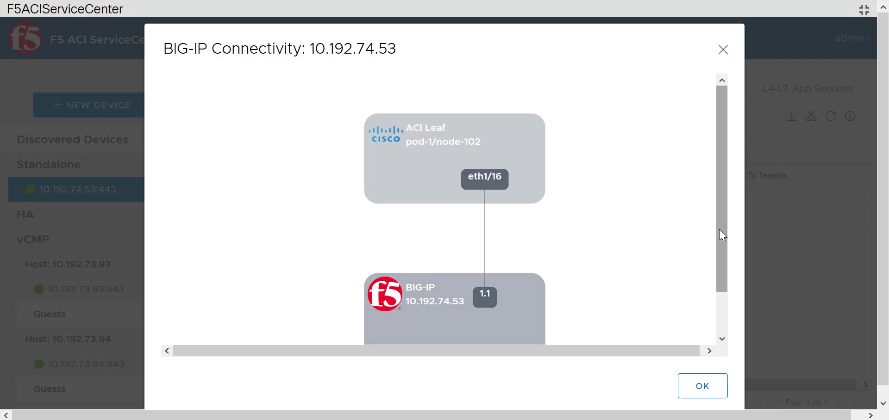
{"action": "left_click_drag", "start_coordinate": [722, 235], "coordinate": [730, 261]}
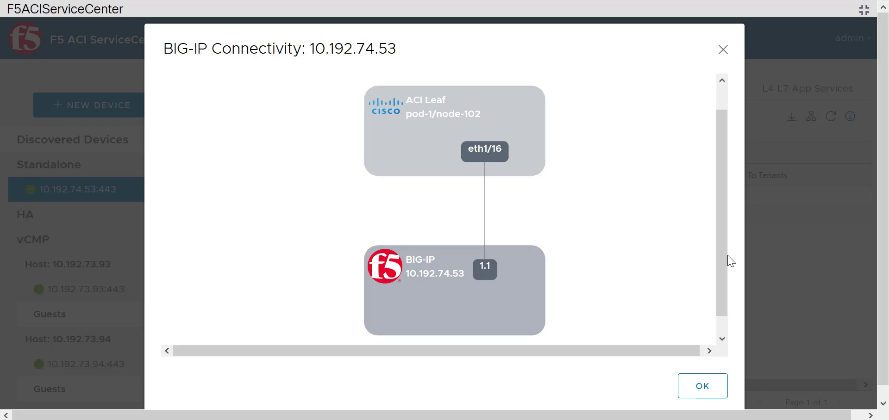
{"action": "left_click_drag", "start_coordinate": [689, 353], "coordinate": [691, 354]}
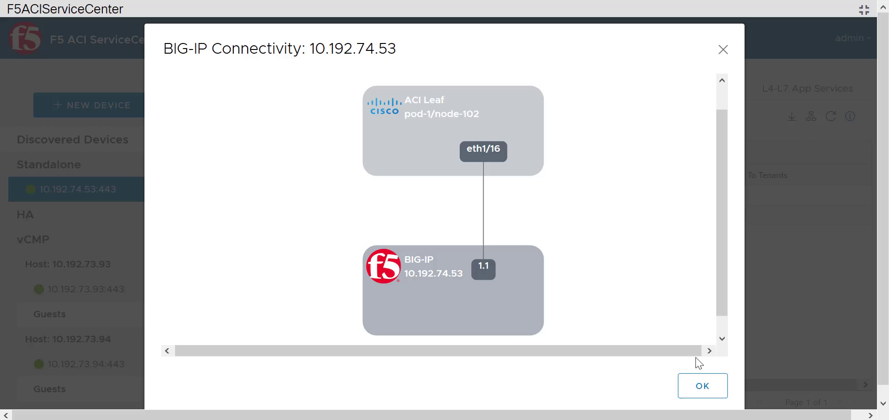
{"action": "left_click", "coordinate": [699, 387]}
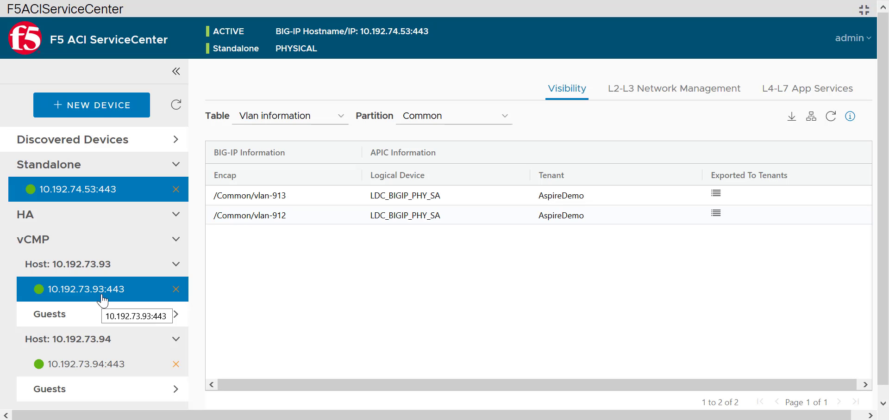
Step: View the BIG-IP connectivity diagram of vCMP host 10.192.73.93:443, inspect port 2.2 and node-102's eth1/17, and close it
{"action": "left_click", "coordinate": [102, 297]}
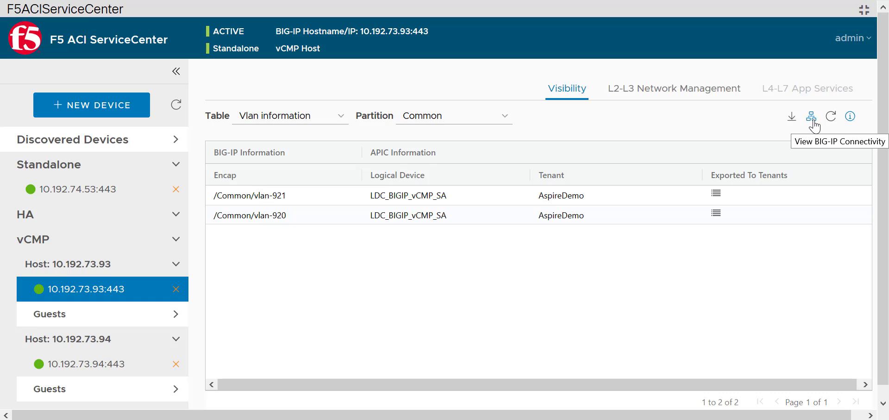
{"action": "left_click", "coordinate": [813, 119]}
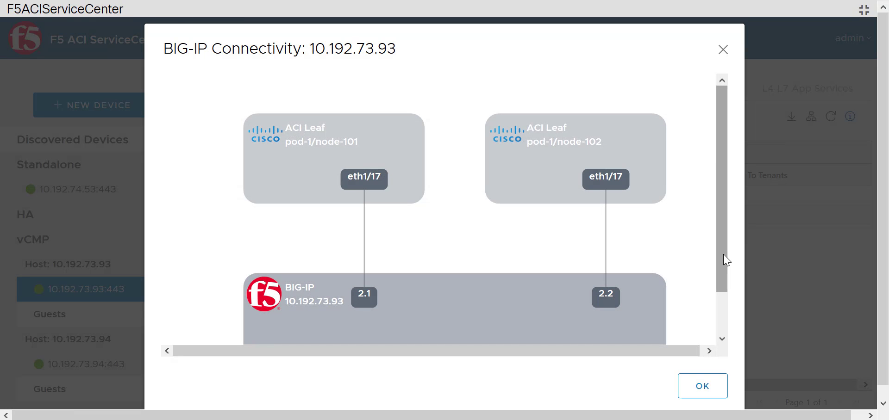
{"action": "left_click_drag", "start_coordinate": [726, 261], "coordinate": [736, 286]}
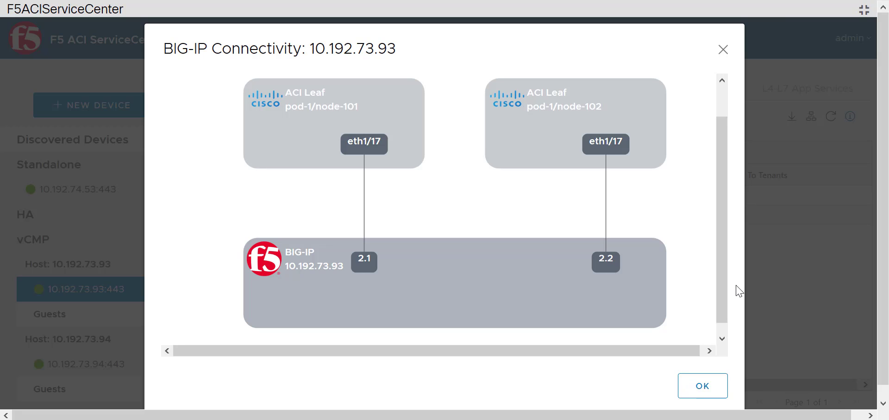
{"action": "mouse_move", "coordinate": [613, 274]}
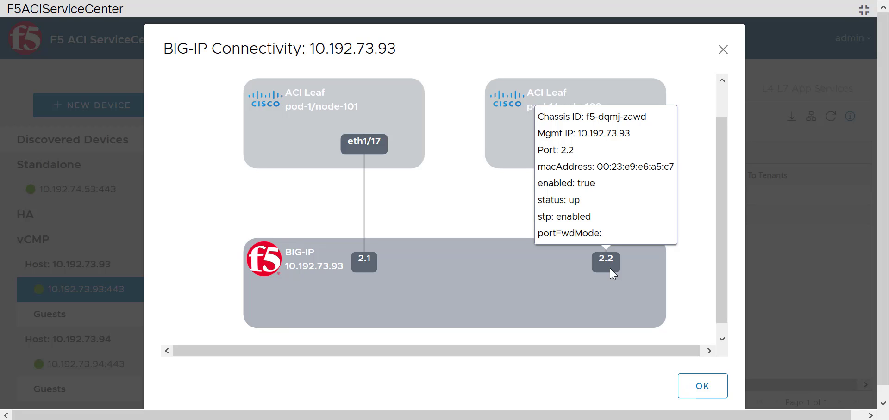
{"action": "mouse_move", "coordinate": [610, 145]}
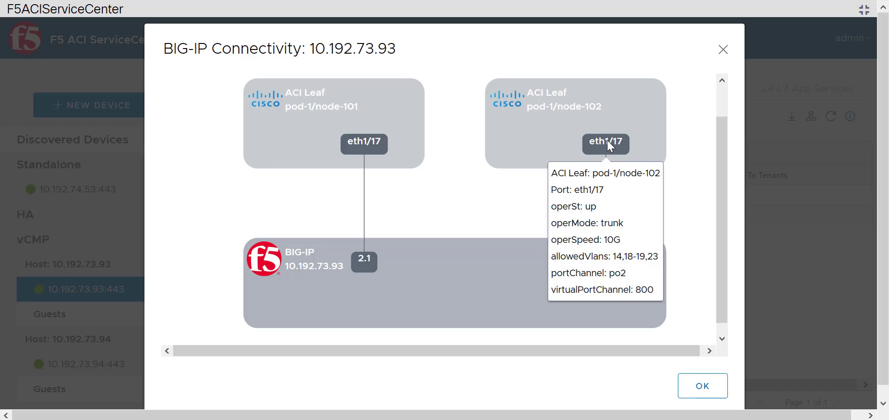
{"action": "left_click", "coordinate": [704, 386]}
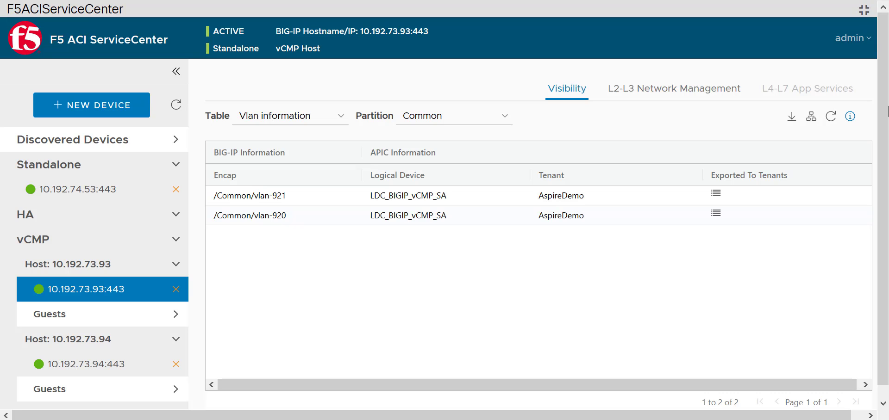
Step: View the full BIG-IP topology, inspect the port details of 10.192.73.94 and 10.192.73.93, and close the diagram
{"action": "left_click", "coordinate": [870, 43]}
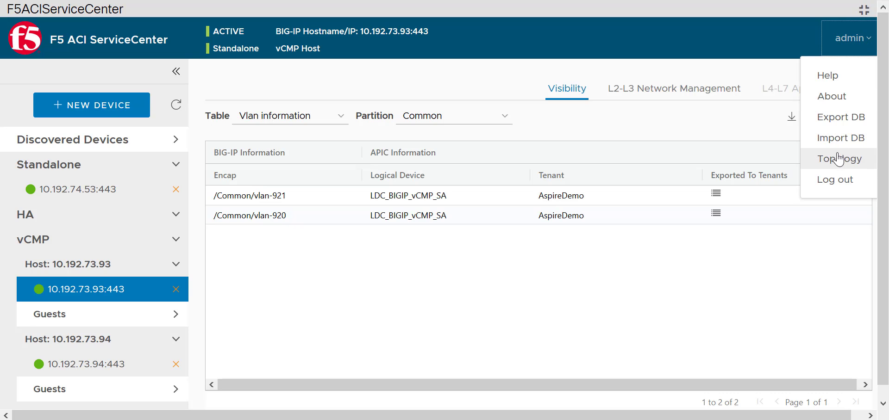
{"action": "left_click", "coordinate": [843, 165]}
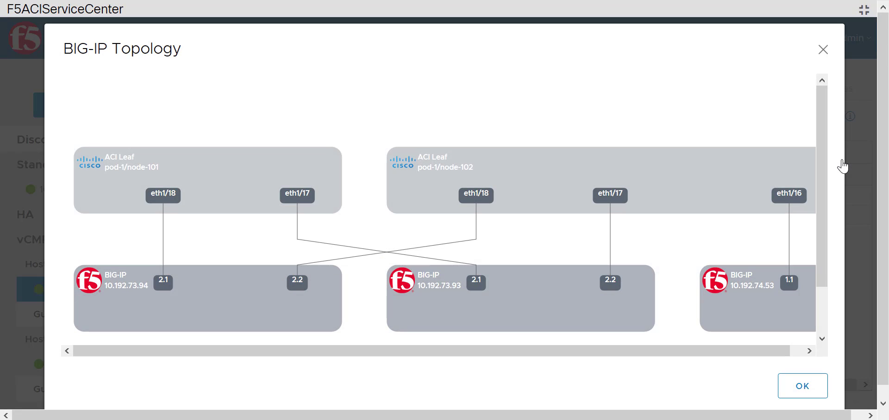
{"action": "left_click_drag", "start_coordinate": [754, 351], "coordinate": [777, 353]}
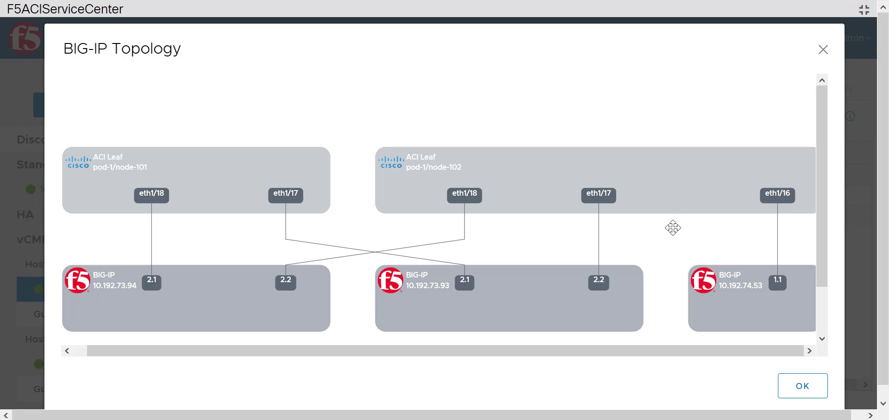
{"action": "scroll", "coordinate": [668, 236], "scroll_direction": "down", "scroll_amount": 1}
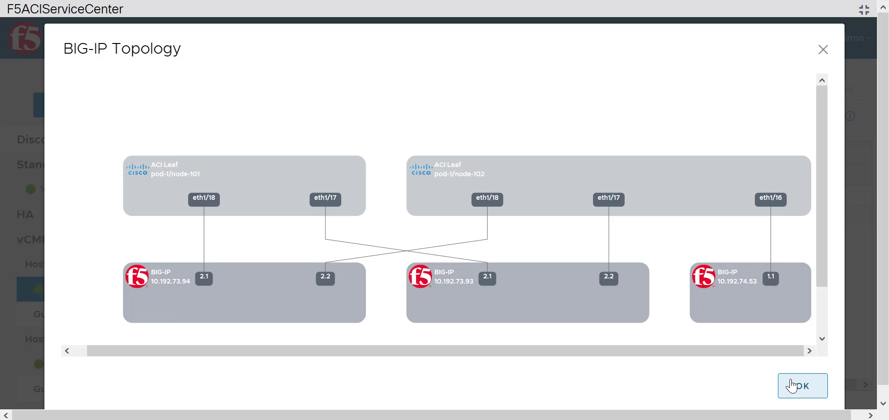
{"action": "mouse_move", "coordinate": [204, 279]}
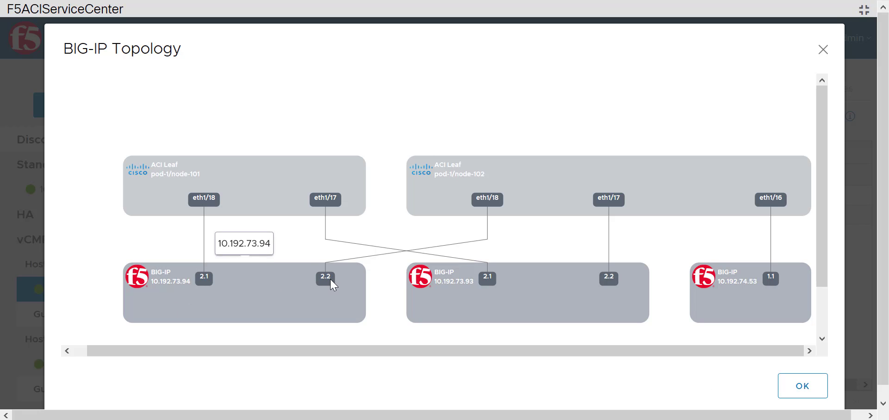
{"action": "mouse_move", "coordinate": [332, 285]}
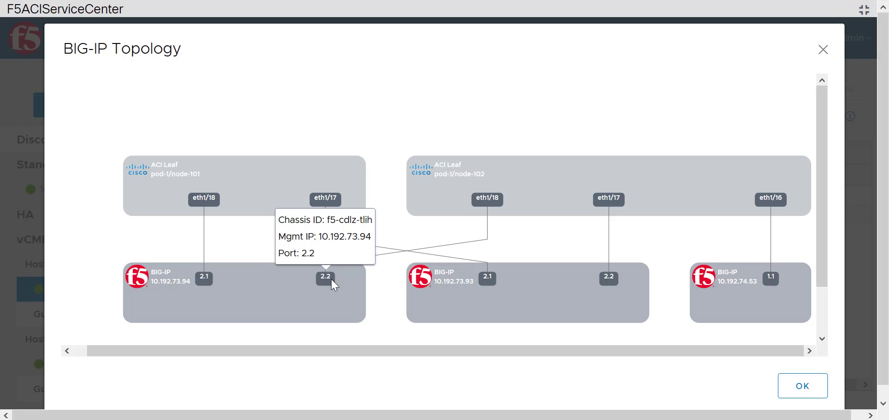
{"action": "mouse_move", "coordinate": [486, 281]}
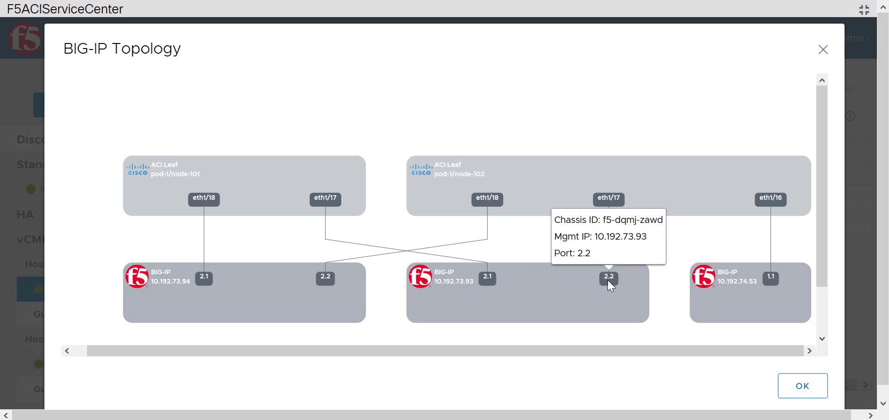
{"action": "left_click", "coordinate": [801, 387]}
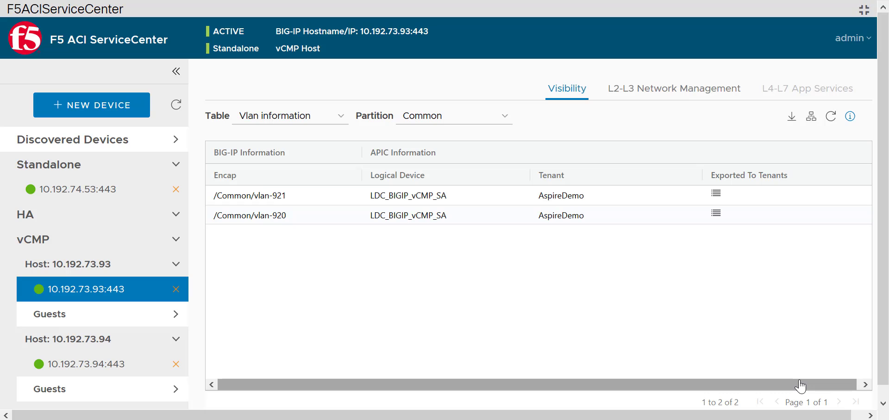
Step: Add the BIG-IP instance 10.192.73.191 as a new device, logging in with its username and password
{"action": "left_click", "coordinate": [120, 110]}
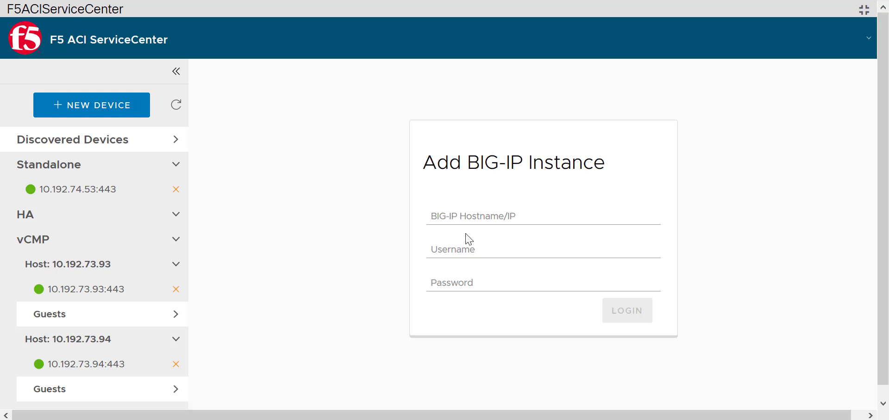
{"action": "left_click", "coordinate": [488, 213]}
{"action": "type", "text": "10.19"}
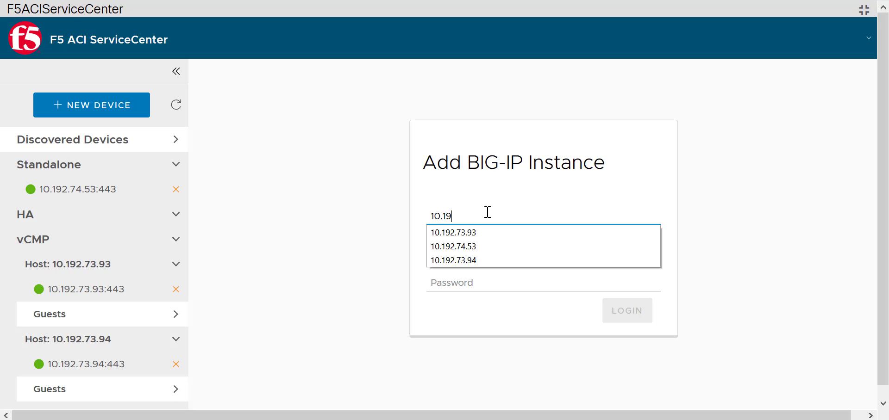
{"action": "type", "text": "2.73.191"}
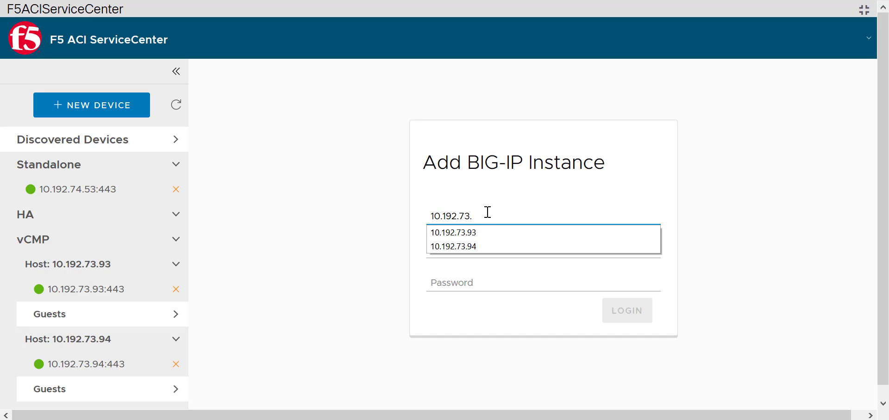
{"action": "key", "text": "Tab"}
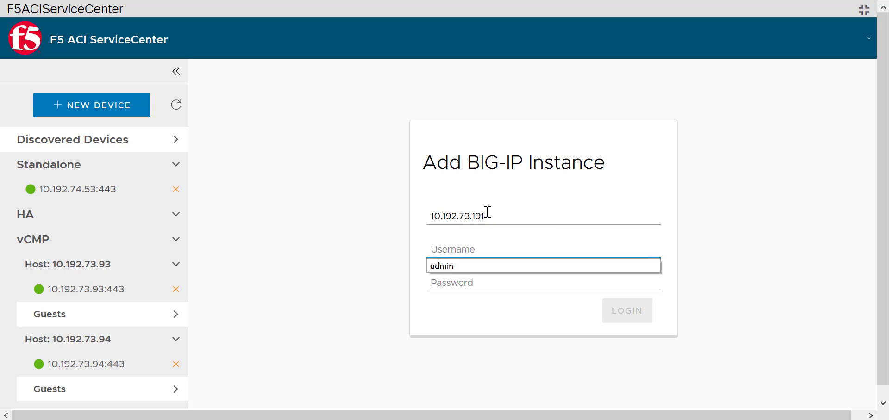
{"action": "type", "text": "admin"}
{"action": "key", "text": "Tab"}
{"action": "type", "text": "admin"}
{"action": "key", "text": "Return"}
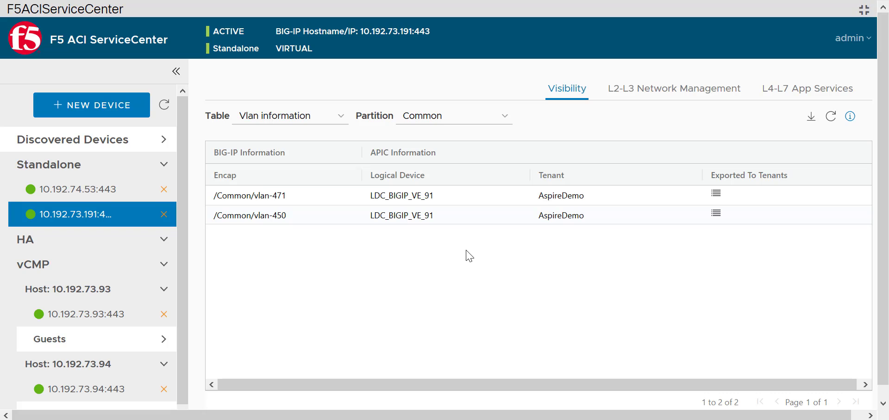
Step: Check which partitions are available for the new device's Vlan information table
{"action": "left_click", "coordinate": [503, 124]}
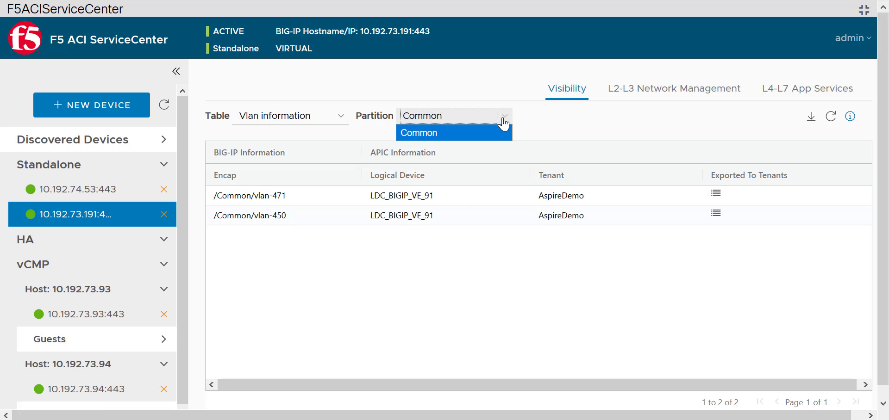
{"action": "left_click", "coordinate": [504, 124]}
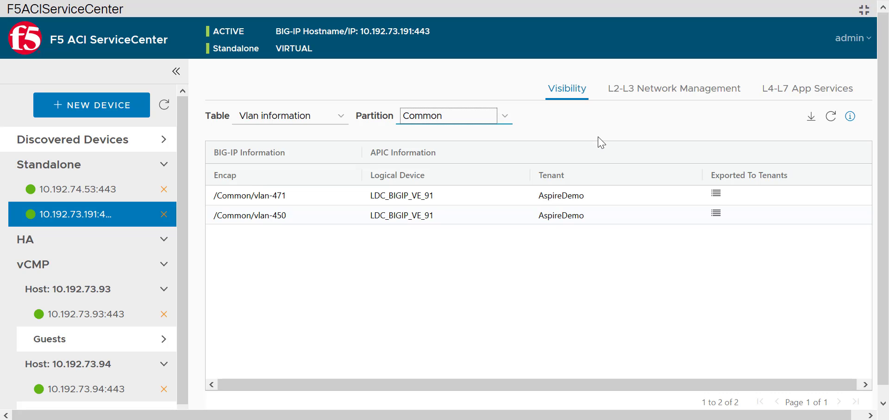
Step: Select vlan-471 and vlan-450 for L2-L3 stitching under L2-L3 Network Management and review their BIG-IP VLAN and self IP details
{"action": "left_click", "coordinate": [710, 89]}
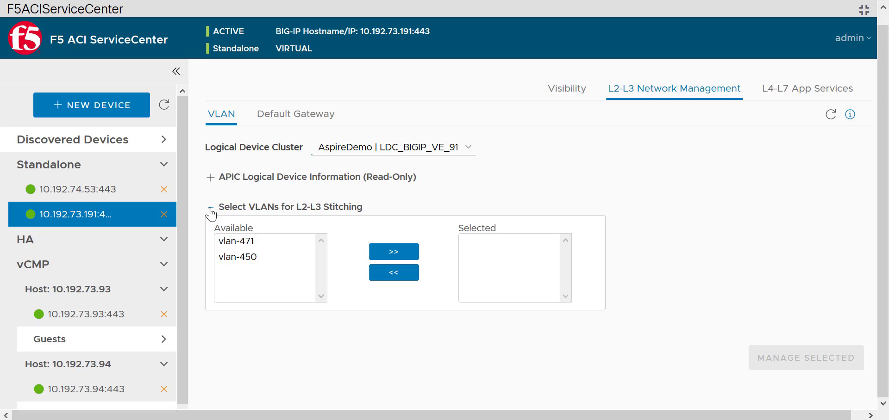
{"action": "left_click", "coordinate": [246, 240]}
{"action": "key", "text": "shift+Down"}
{"action": "left_click", "coordinate": [393, 253]}
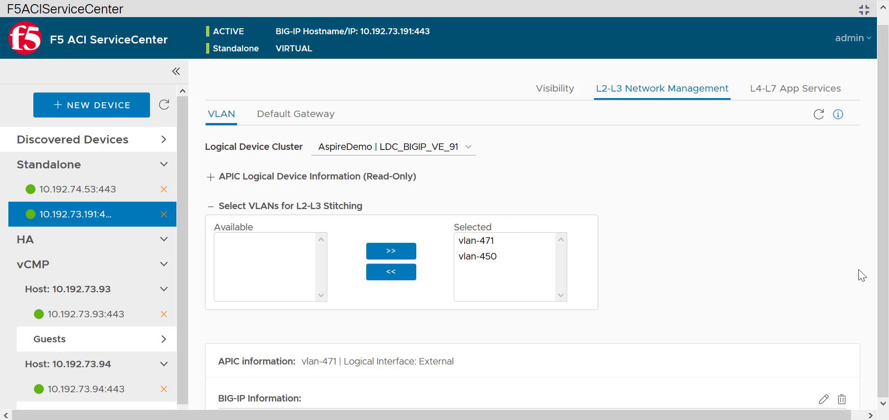
{"action": "scroll", "coordinate": [860, 276], "scroll_direction": "down", "scroll_amount": 5}
{"action": "scroll", "coordinate": [862, 276], "scroll_direction": "down", "scroll_amount": 2}
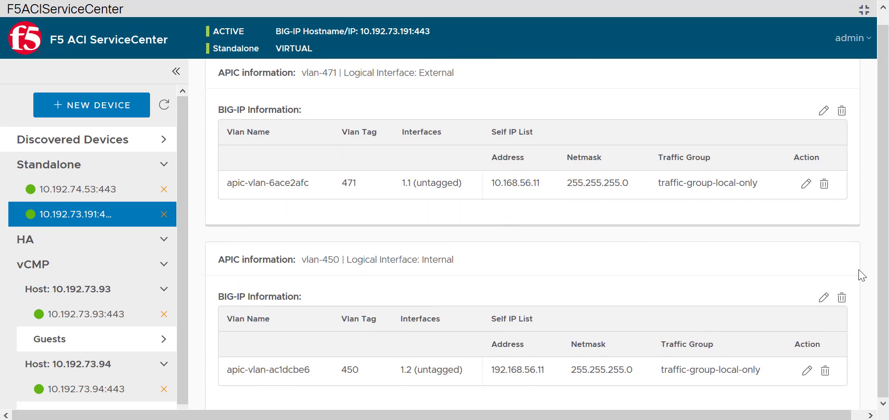
{"action": "scroll", "coordinate": [861, 276], "scroll_direction": "up", "scroll_amount": 6}
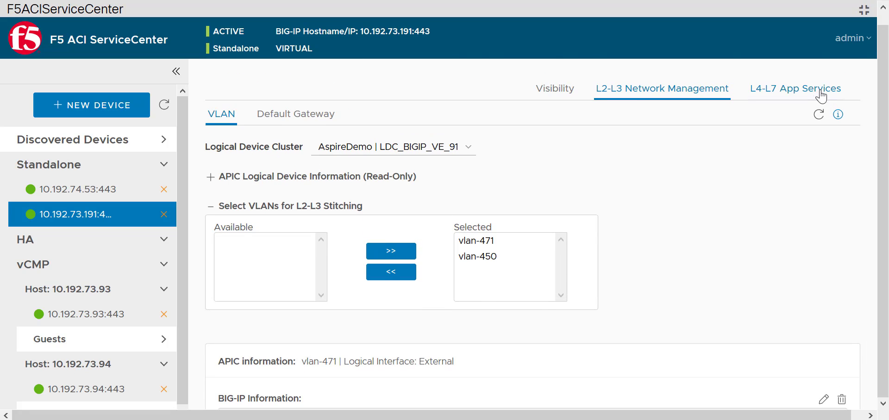
Step: Define an L4-L7 application named webapp in a new partition DynamicEP, using the simple http AS3 template
{"action": "left_click", "coordinate": [816, 95]}
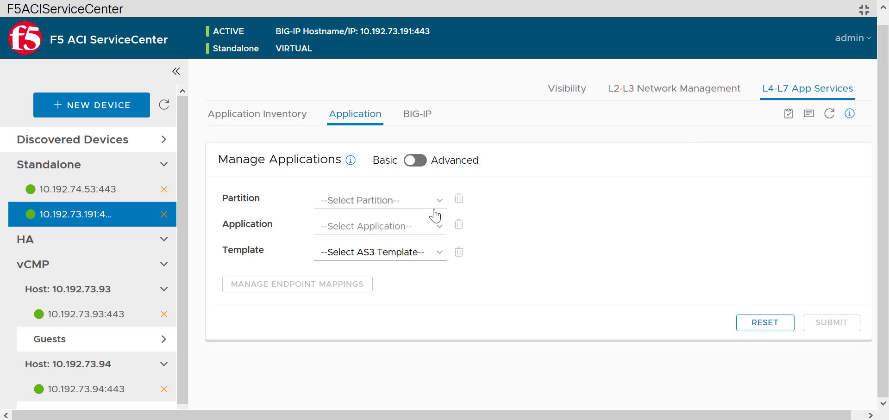
{"action": "left_click", "coordinate": [420, 206]}
{"action": "left_click", "coordinate": [401, 235]}
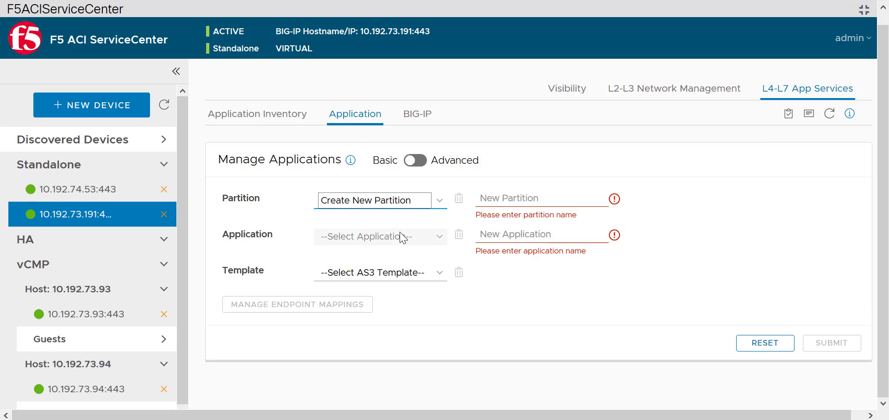
{"action": "left_click", "coordinate": [520, 204]}
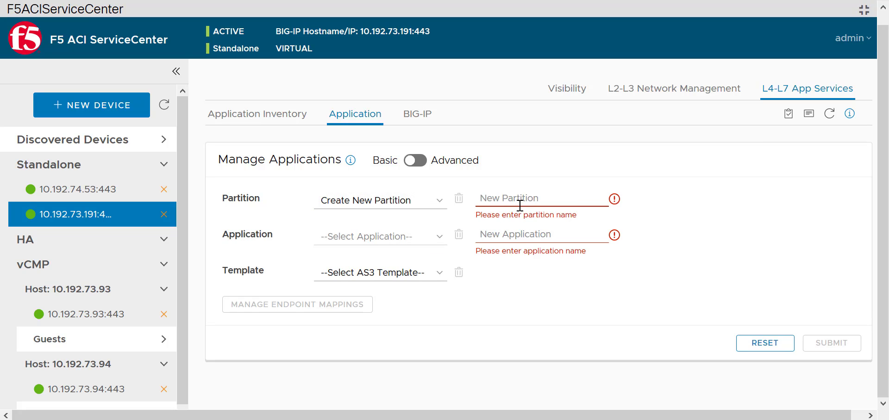
{"action": "type", "text": "DynamicEP"}
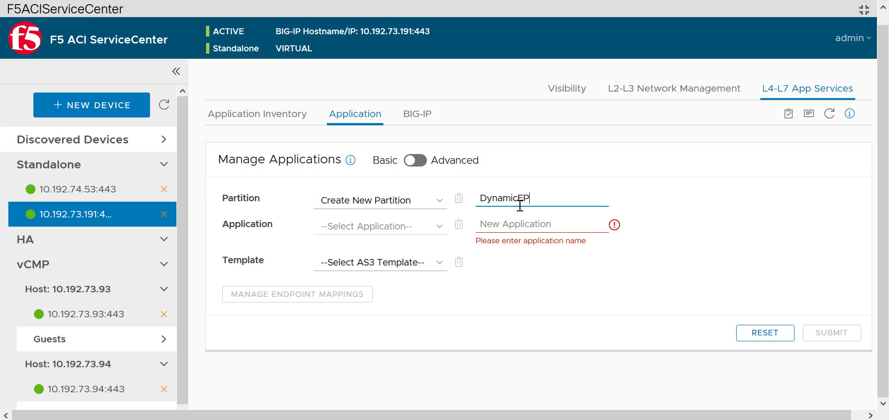
{"action": "left_click", "coordinate": [524, 221]}
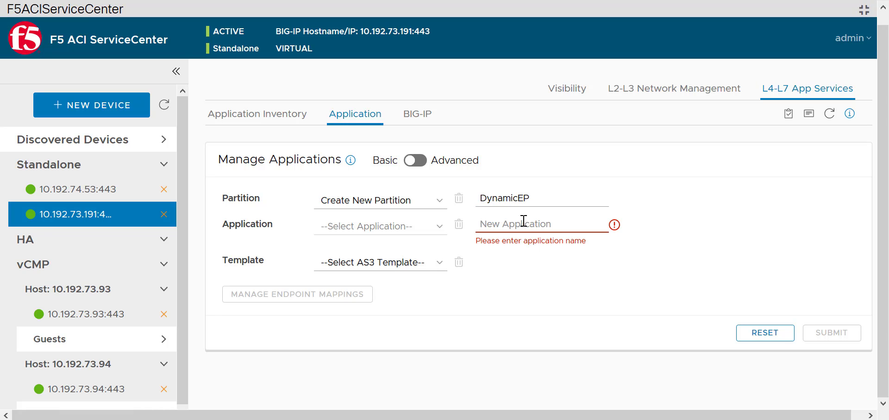
{"action": "type", "text": "webapp"}
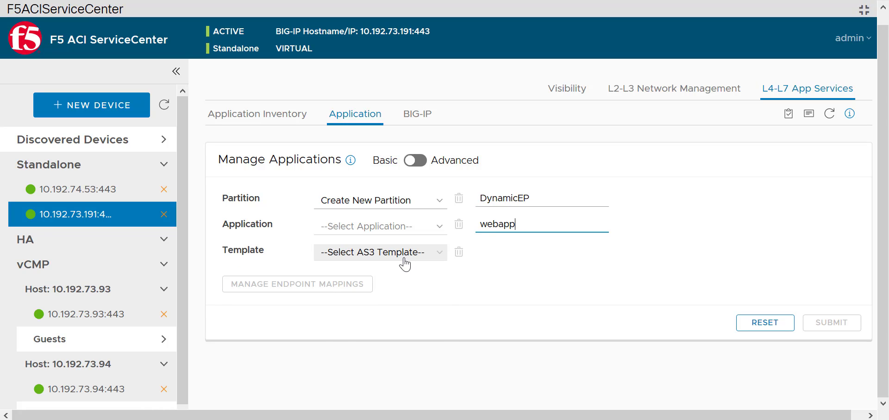
{"action": "left_click", "coordinate": [405, 253]}
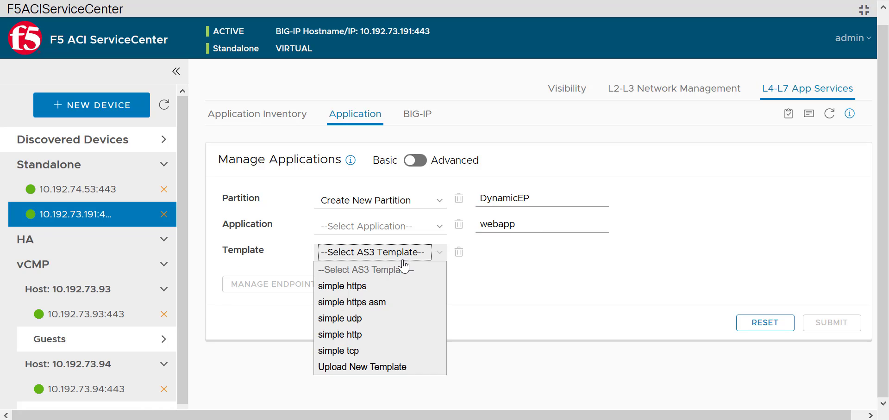
{"action": "left_click", "coordinate": [407, 334]}
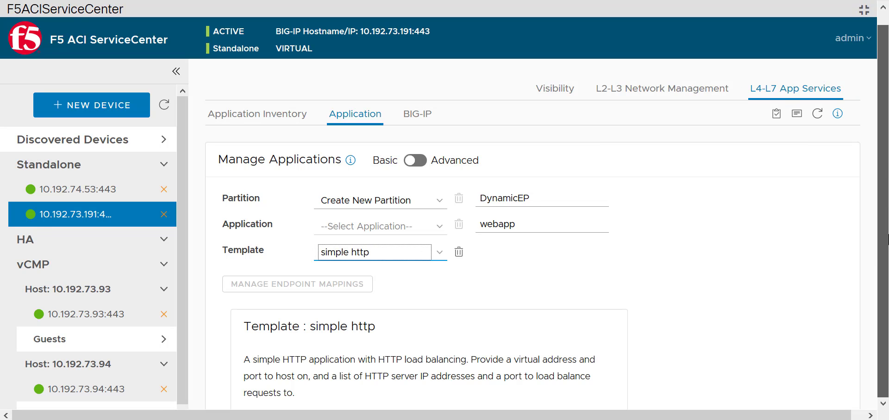
Step: Set the template's server_port to 80, virtual_address to 10.168.56.50 and virtual_port to 80
{"action": "left_click", "coordinate": [778, 294]}
{"action": "scroll", "coordinate": [778, 295], "scroll_direction": "down", "scroll_amount": 4}
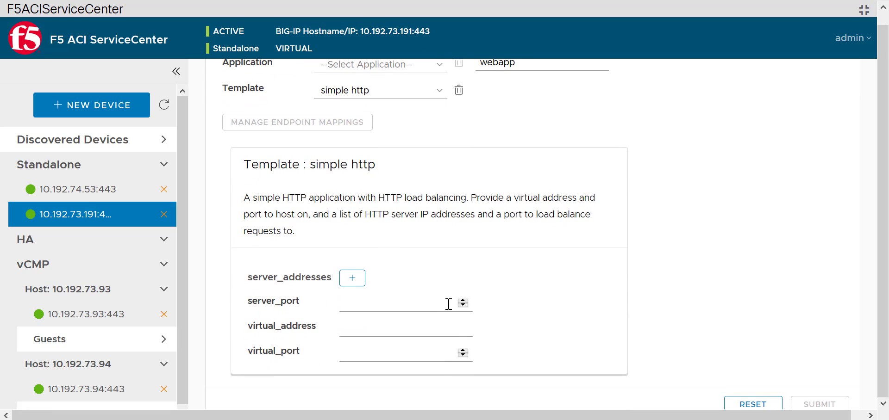
{"action": "left_click", "coordinate": [418, 307]}
{"action": "type", "text": "80"}
{"action": "left_click", "coordinate": [413, 326]}
{"action": "type", "text": "10.168.5"}
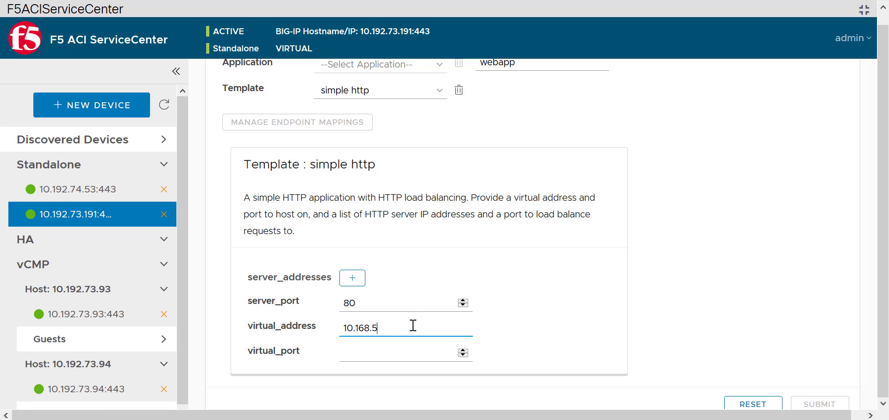
{"action": "type", "text": "6.50"}
{"action": "left_click", "coordinate": [395, 353]}
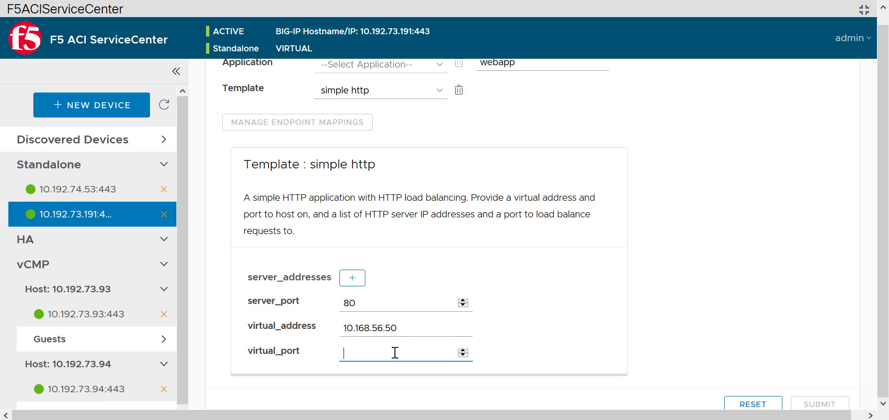
{"action": "type", "text": "80"}
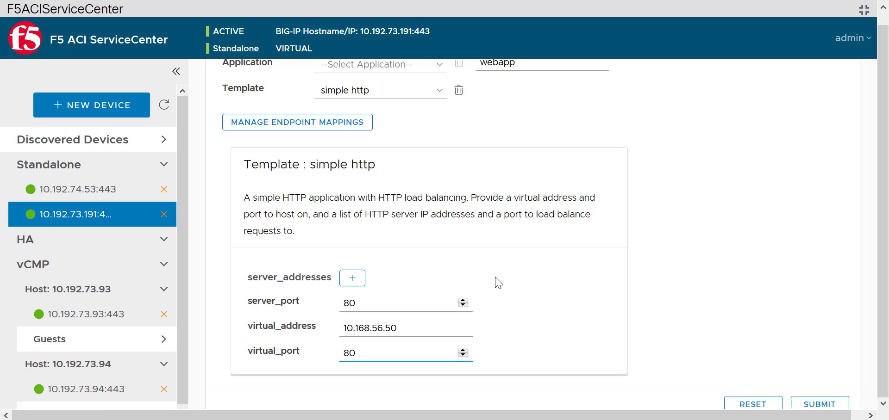
Step: Map web_pool to tenant AspireDemo, application profile AppProfile and endpoint group internalEPG on port 80, save the mapping, and submit the application
{"action": "left_click", "coordinate": [327, 130]}
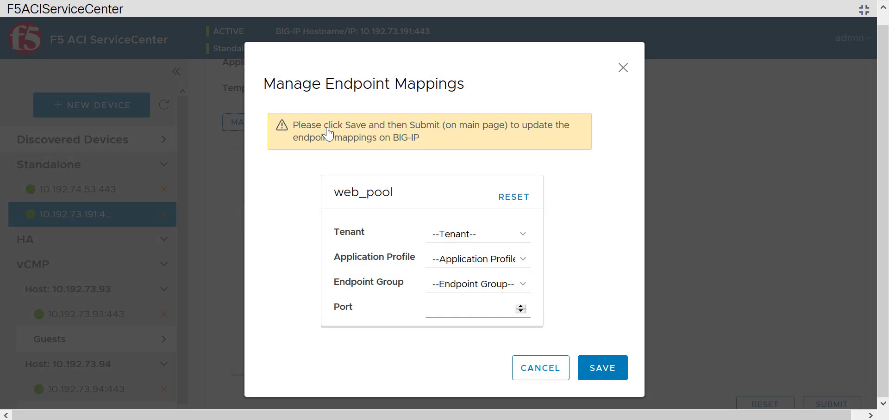
{"action": "left_click", "coordinate": [497, 237]}
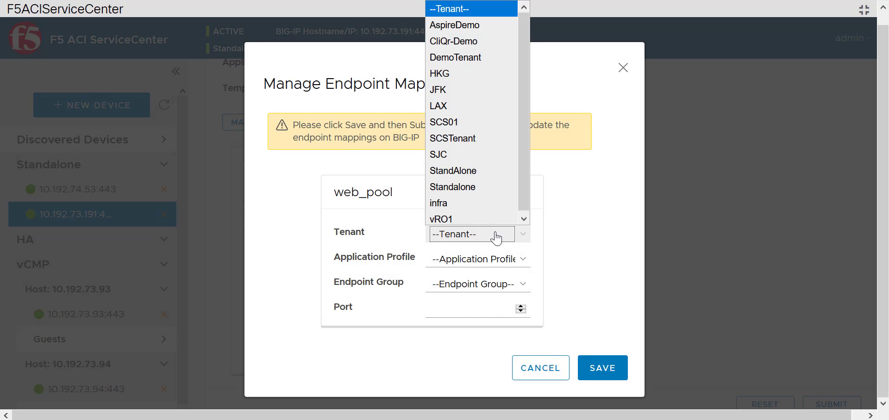
{"action": "left_click", "coordinate": [455, 25]}
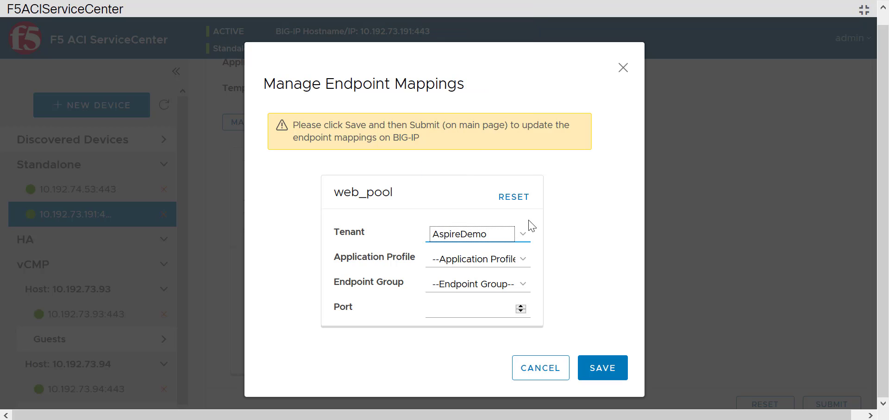
{"action": "left_click", "coordinate": [463, 259]}
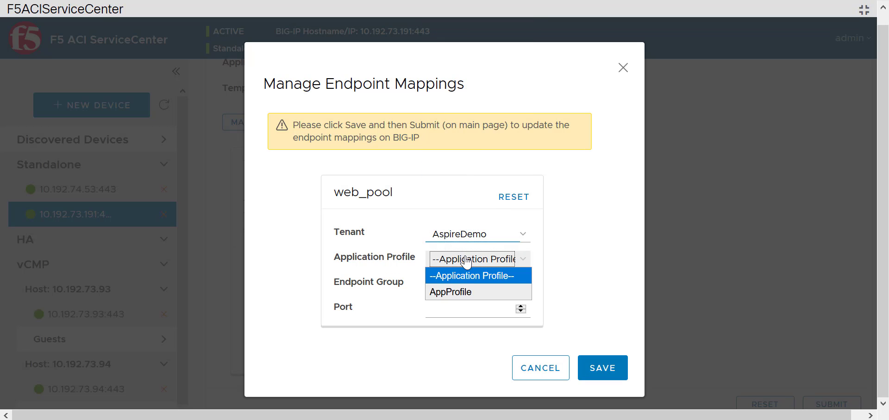
{"action": "left_click", "coordinate": [464, 292]}
{"action": "left_click", "coordinate": [464, 289]}
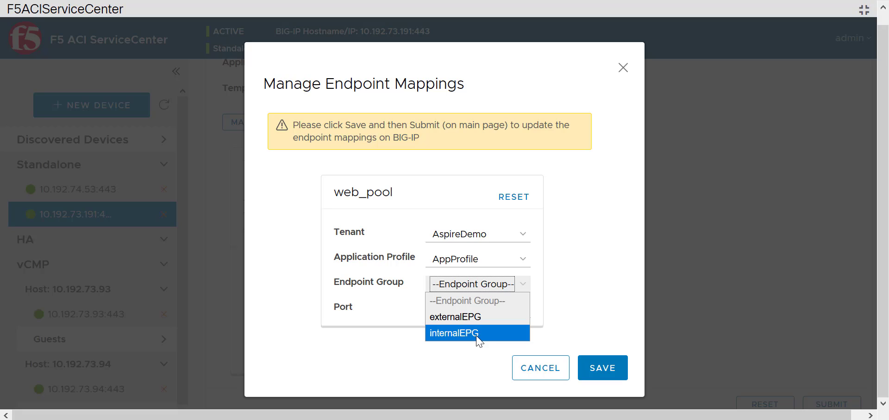
{"action": "left_click", "coordinate": [478, 333]}
{"action": "left_click", "coordinate": [478, 308]}
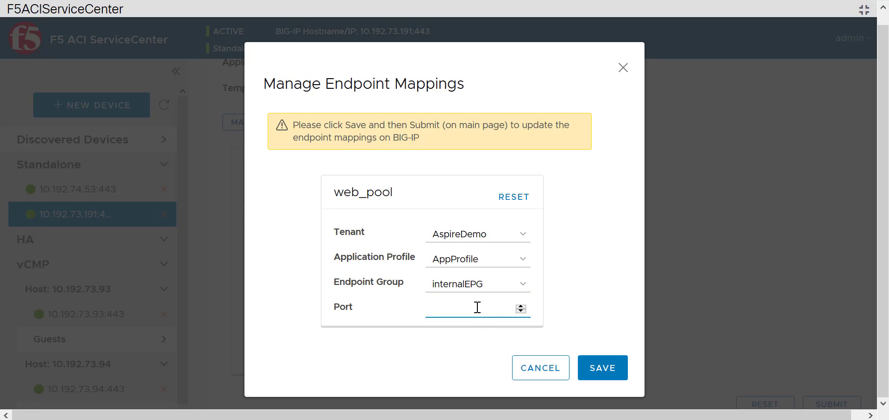
{"action": "type", "text": "80"}
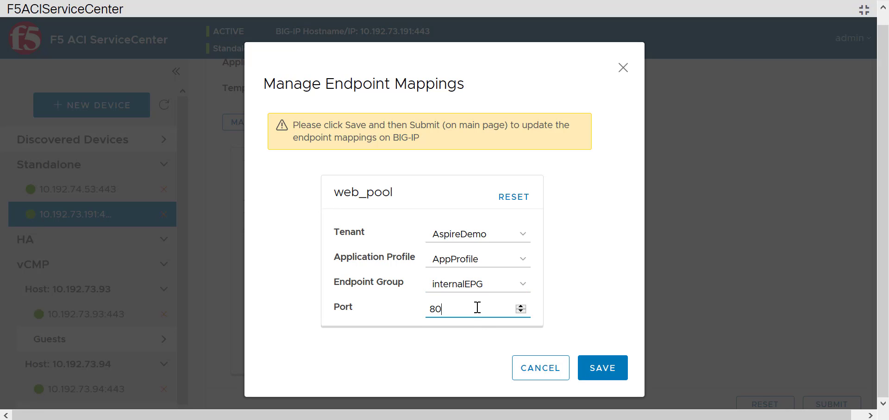
{"action": "left_click", "coordinate": [605, 367]}
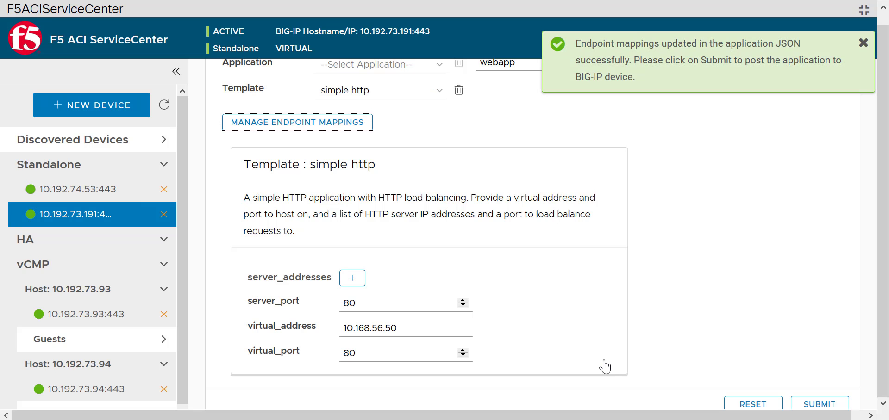
{"action": "left_click", "coordinate": [864, 44]}
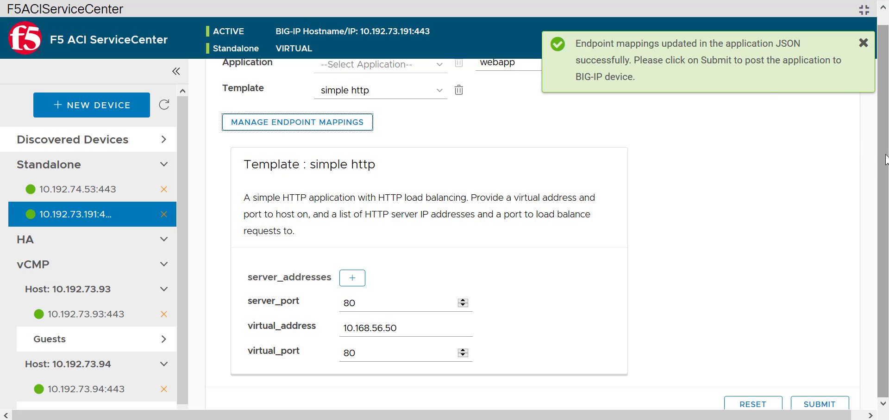
{"action": "left_click", "coordinate": [829, 404]}
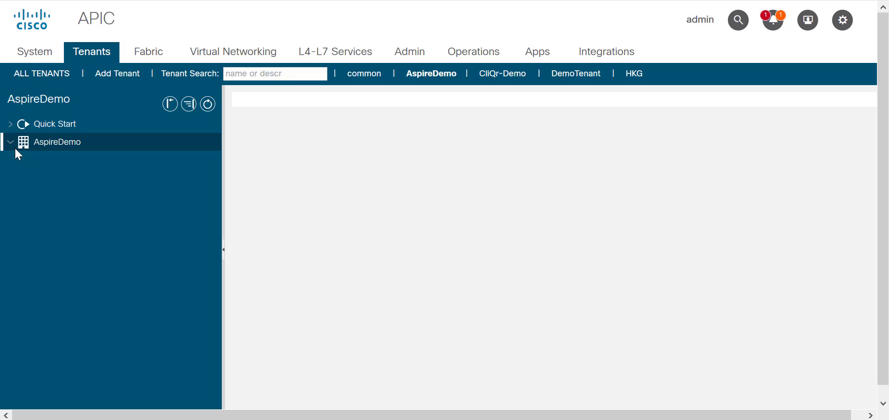
Step: In Cisco APIC, examine the operational client end-points of internalEPG under tenant AspireDemo's AppProfile across both result pages
{"action": "left_click", "coordinate": [13, 144]}
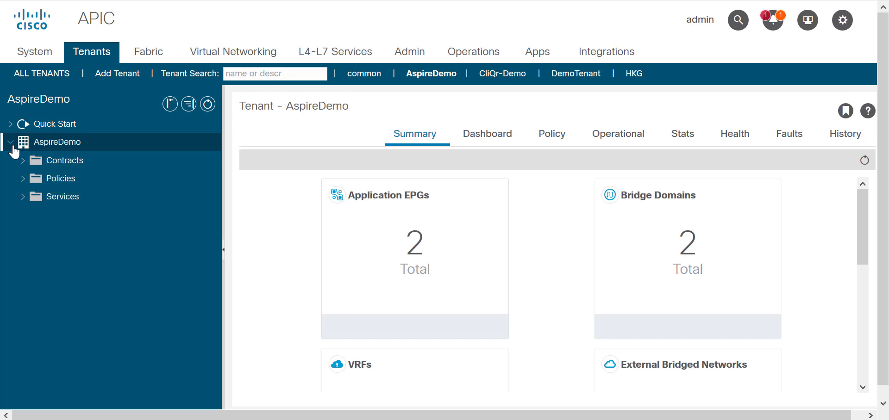
{"action": "left_click", "coordinate": [23, 160]}
{"action": "left_click", "coordinate": [35, 178]}
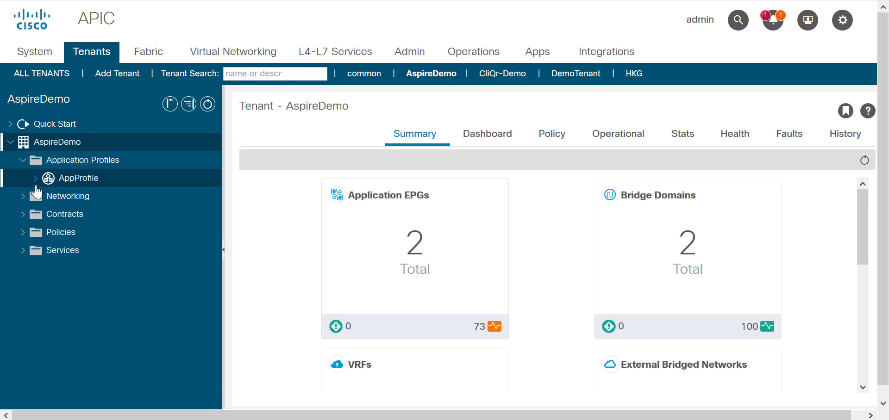
{"action": "left_click", "coordinate": [41, 197]}
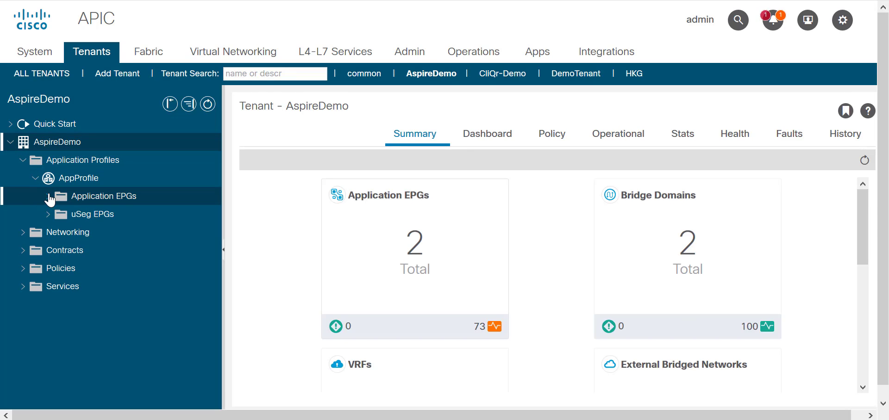
{"action": "left_click", "coordinate": [59, 233]}
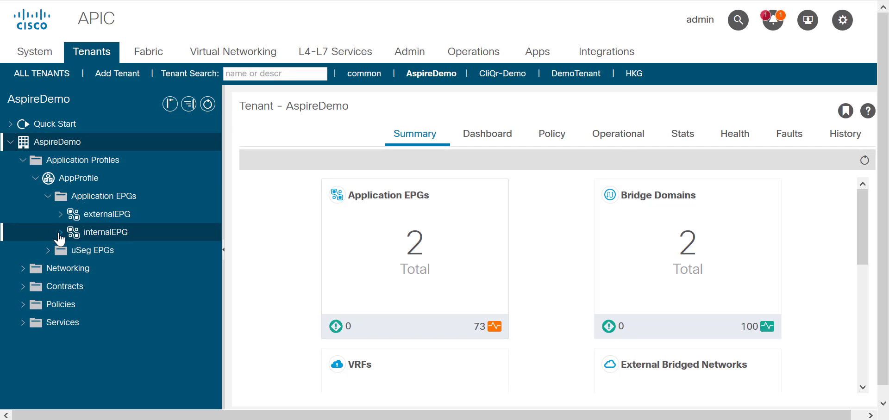
{"action": "left_click", "coordinate": [620, 148]}
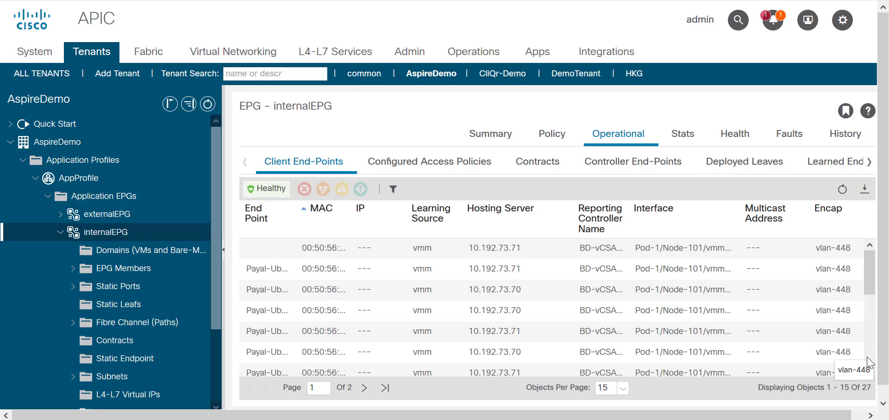
{"action": "scroll", "coordinate": [870, 364], "scroll_direction": "down", "scroll_amount": 5}
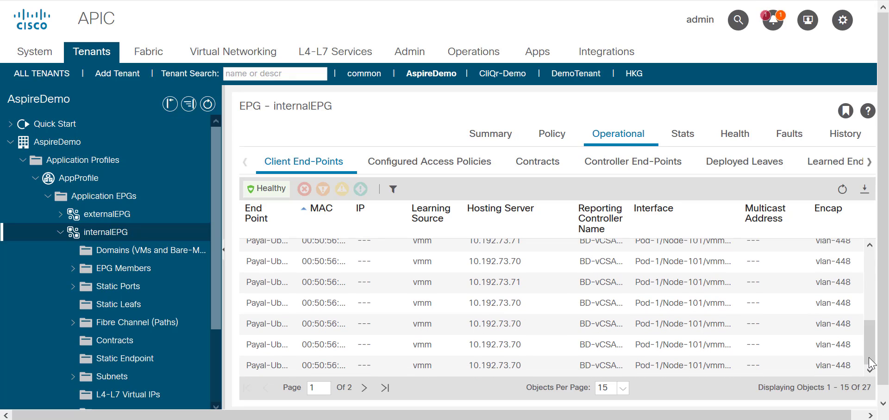
{"action": "left_click", "coordinate": [365, 389]}
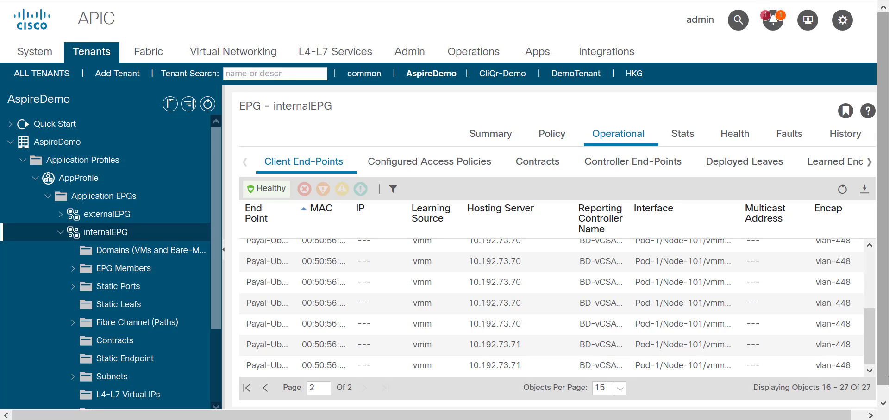
{"action": "left_click_drag", "start_coordinate": [873, 357], "coordinate": [870, 284]}
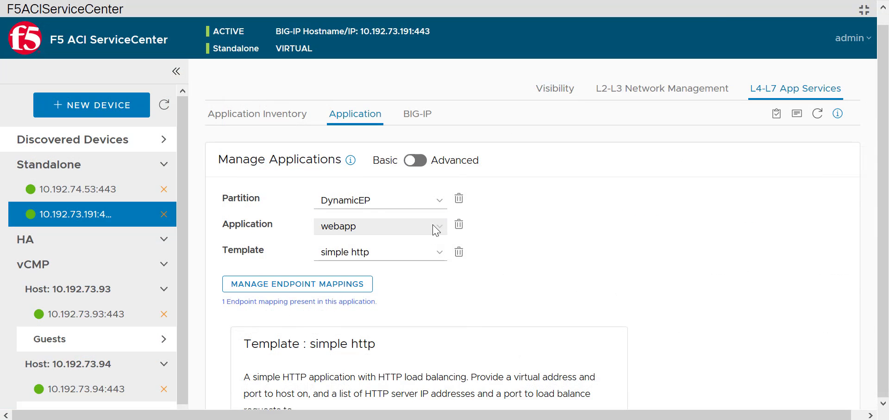
Step: Back in F5 ACI ServiceCenter, review the application inventory and the dynamic endpoints mapped to webapp's web_pool
{"action": "left_click", "coordinate": [271, 117]}
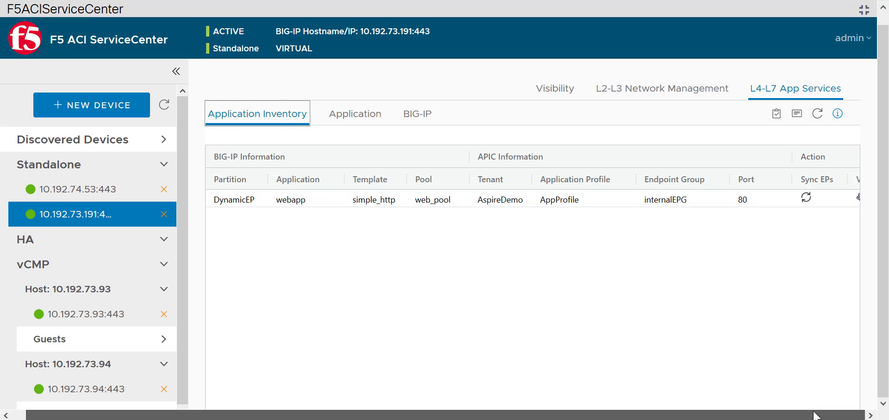
{"action": "left_click", "coordinate": [176, 71]}
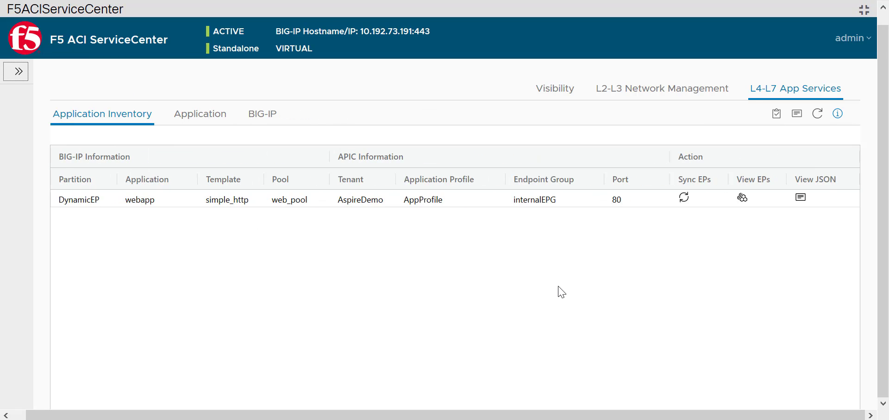
{"action": "left_click", "coordinate": [743, 200]}
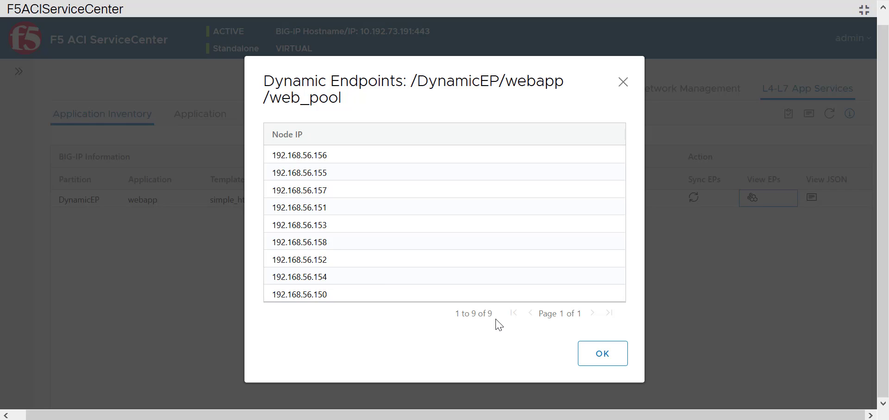
{"action": "left_click", "coordinate": [601, 354]}
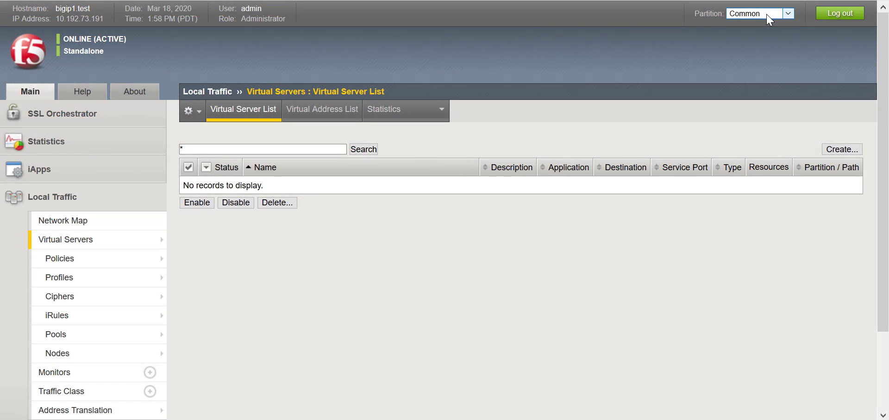
Step: On the BIG-IP, switch to the DynamicEP partition and review its virtual servers and local traffic network map
{"action": "left_click", "coordinate": [759, 14]}
{"action": "left_click", "coordinate": [769, 39]}
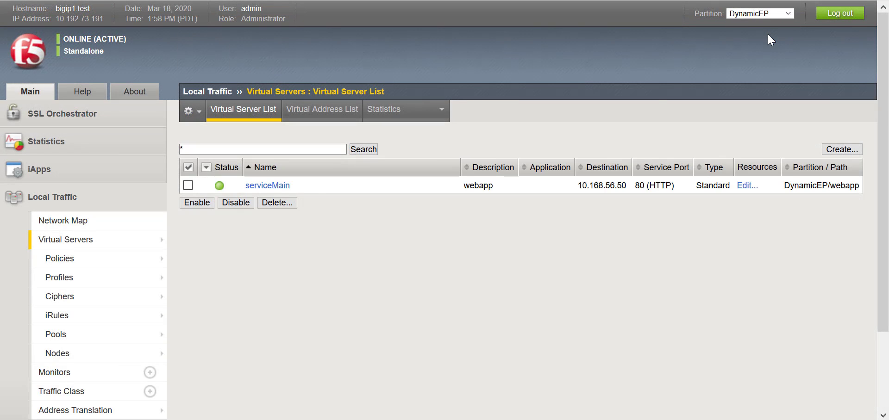
{"action": "left_click", "coordinate": [122, 232]}
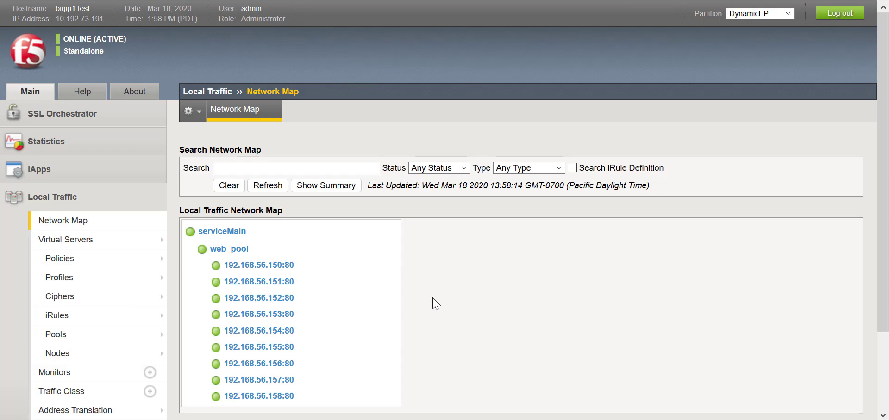
{"action": "left_click_drag", "start_coordinate": [883, 250], "coordinate": [886, 266]}
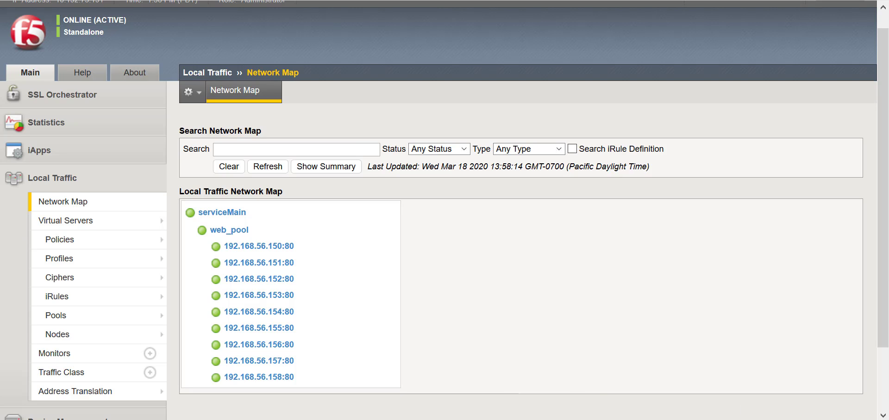
Step: In the vSphere Client, power off the UbuntuServer1-Subnet56 virtual machine and confirm the power-off
{"action": "mouse_move", "coordinate": [581, 419]}
{"action": "left_click", "coordinate": [580, 380]}
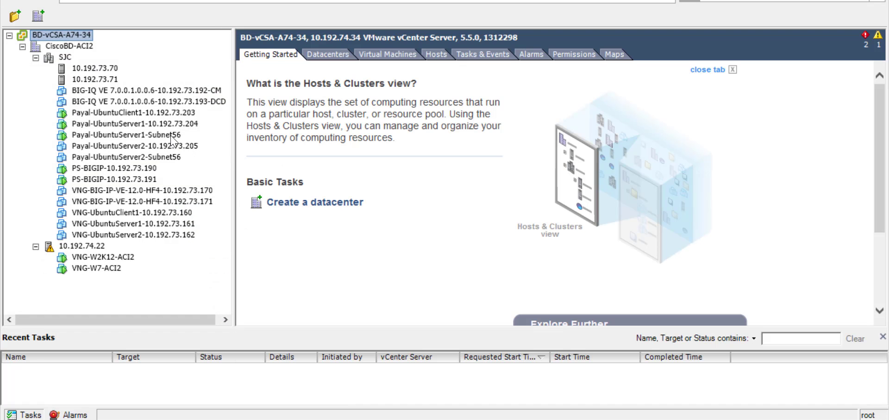
{"action": "left_click", "coordinate": [173, 135]}
{"action": "right_click", "coordinate": [173, 138]}
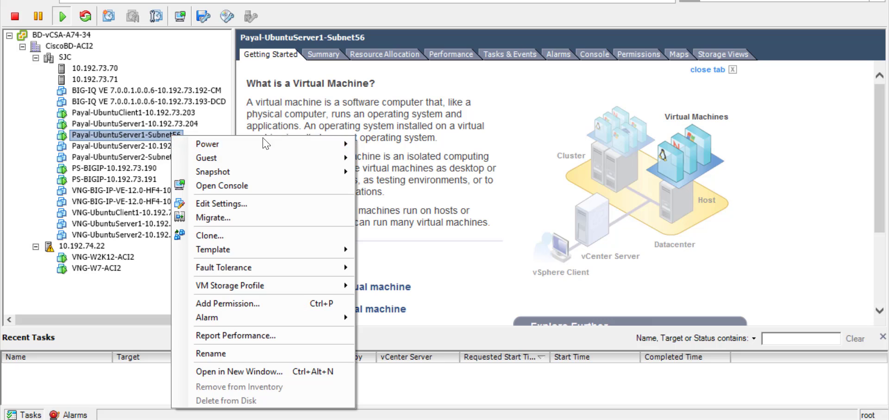
{"action": "mouse_move", "coordinate": [273, 144]}
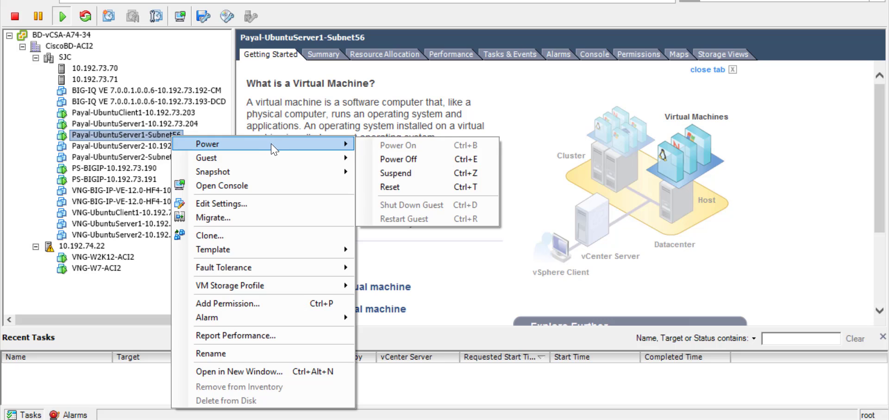
{"action": "left_click", "coordinate": [395, 160]}
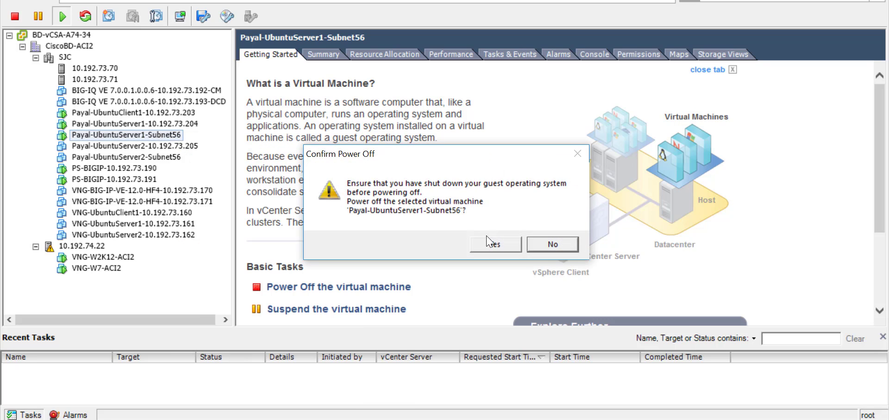
{"action": "left_click", "coordinate": [492, 248]}
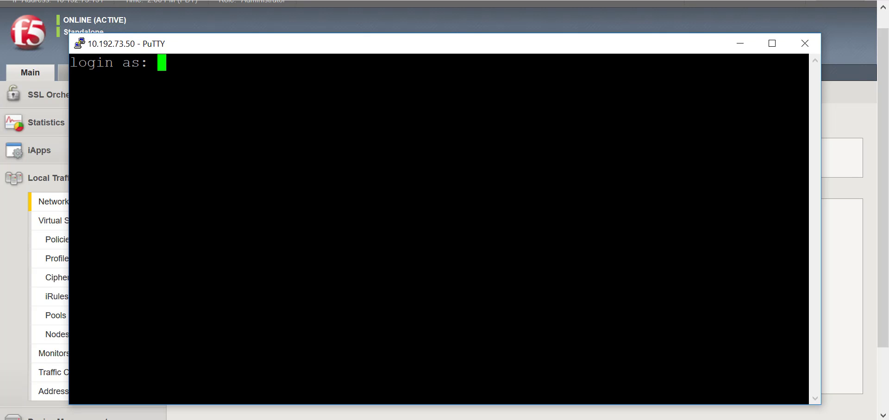
Step: In the PuTTY session to APIC 10.192.73.50, log in as admin with the account password
{"action": "type", "text": "admin"}
{"action": "key", "text": "Return"}
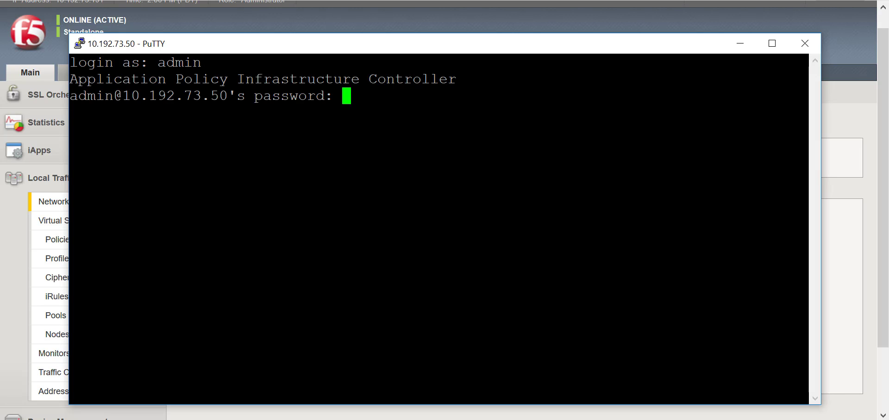
{"action": "key", "text": "Return"}
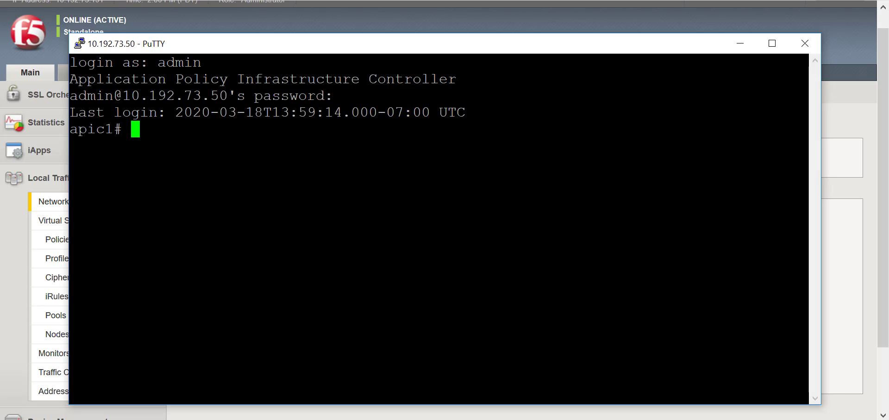
Step: Change to the directory /data2/logs/F5Networks_F5ACIServiceCenter and list its contents with ls -ltr
{"action": "type", "text": "cd /data"}
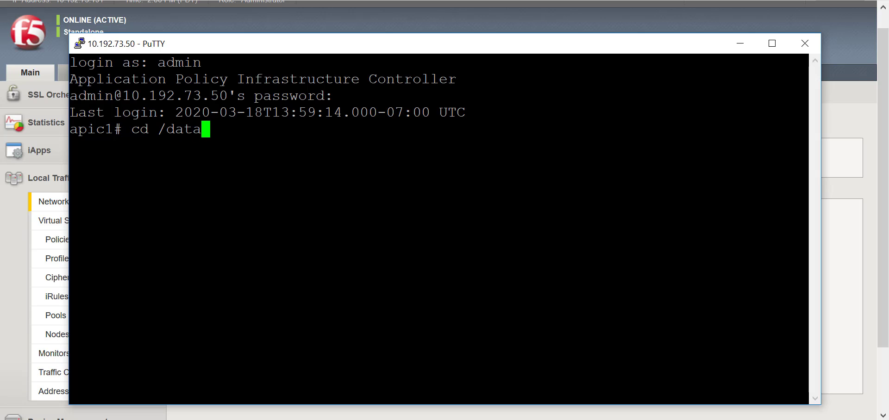
{"action": "type", "text": "2/logs/F"}
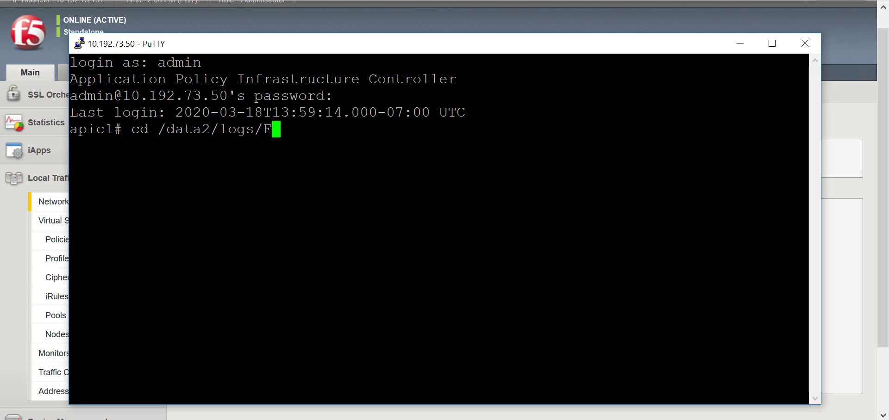
{"action": "key", "text": "Tab"}
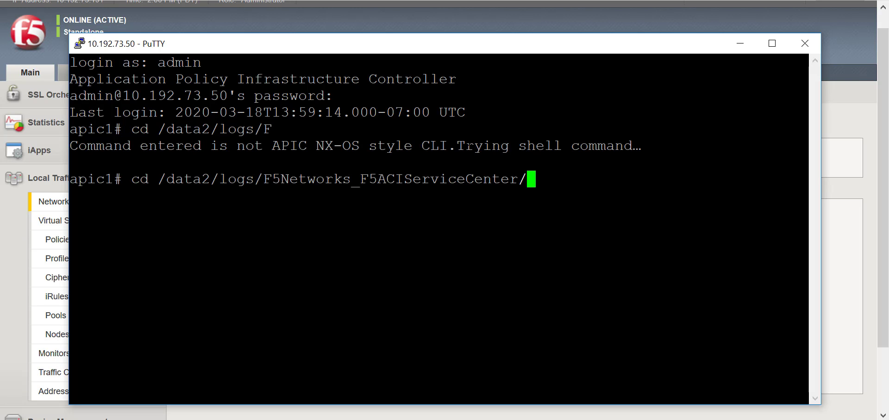
{"action": "key", "text": "BackSpace"}
{"action": "key", "text": "Return"}
{"action": "type", "text": "ls -ltr"}
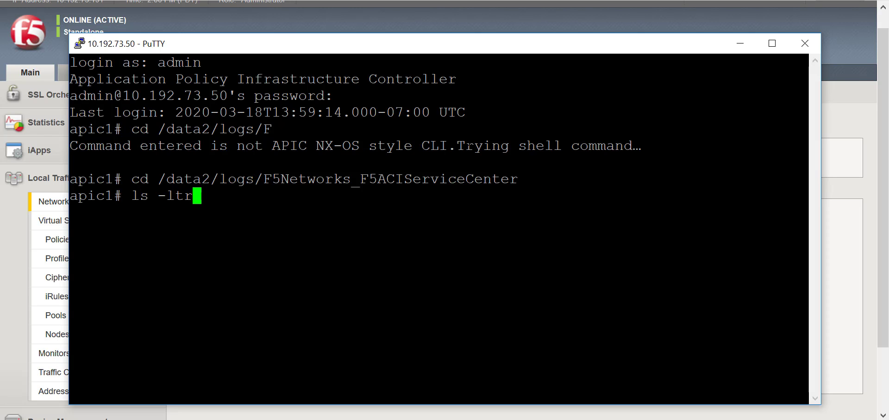
{"action": "key", "text": "Return"}
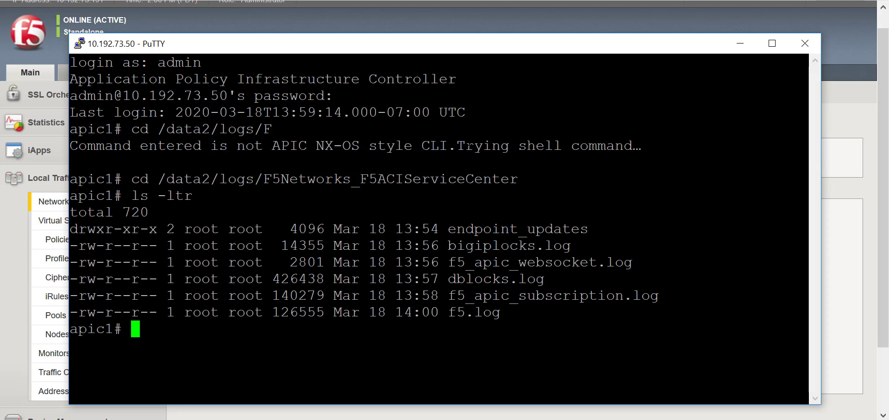
Step: Change to the endpoint_updates directory and list its log files with ls -ltr
{"action": "type", "text": "cd en"}
{"action": "key", "text": "Tab"}
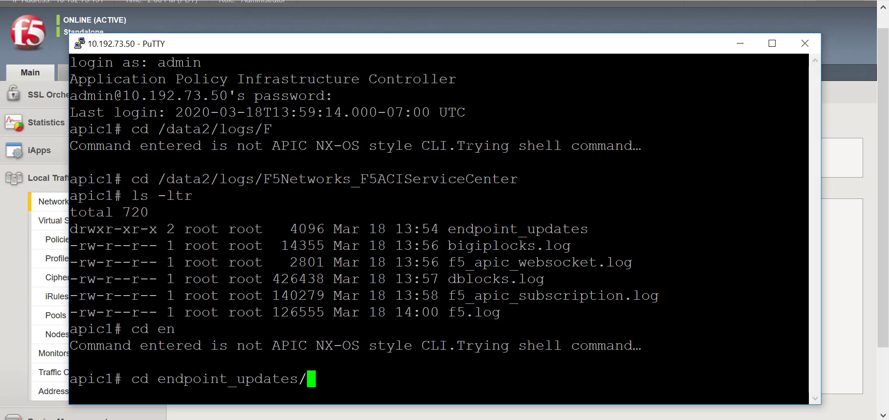
{"action": "key", "text": "BackSpace"}
{"action": "key", "text": "Return"}
{"action": "type", "text": "ls-ltr"}
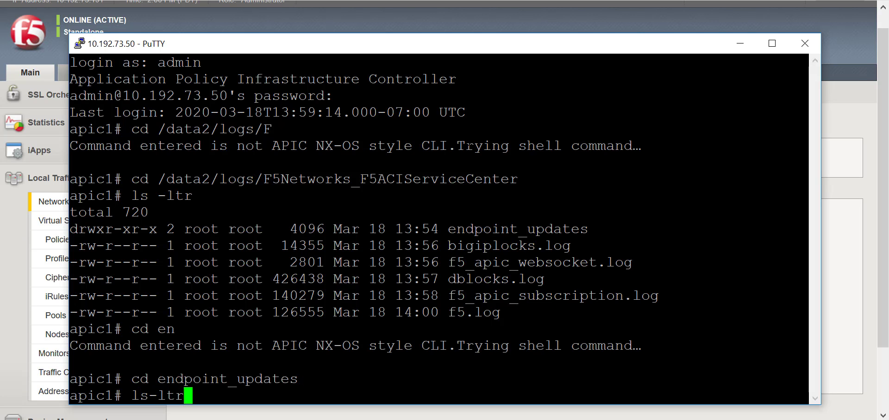
{"action": "key", "text": "Return"}
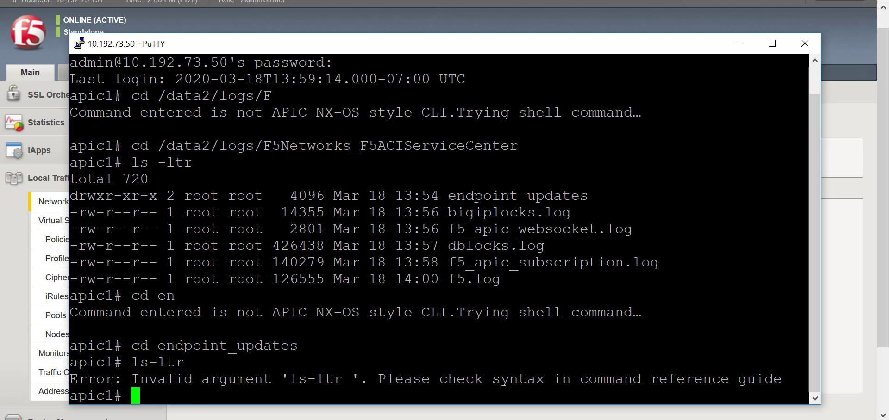
{"action": "type", "text": "ls -ltr"}
{"action": "key", "text": "Return"}
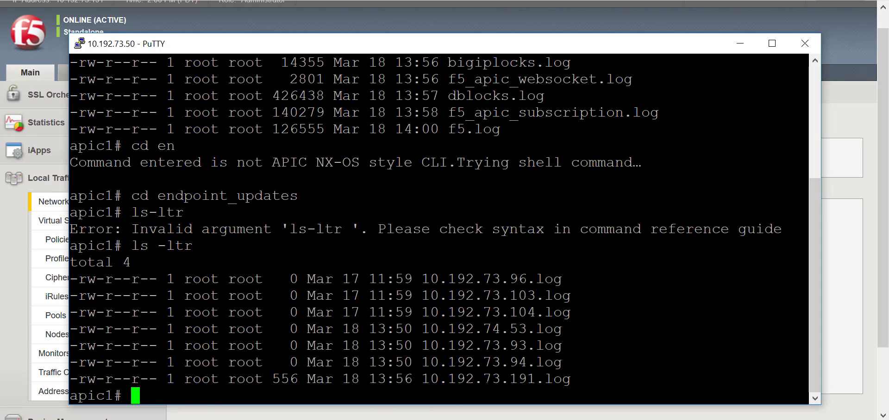
Step: Follow the 10.192.73.191.log file with tail -f and add blank lines to set off new endpoint update entries
{"action": "double_click", "coordinate": [490, 378]}
{"action": "type", "text": "tail "}
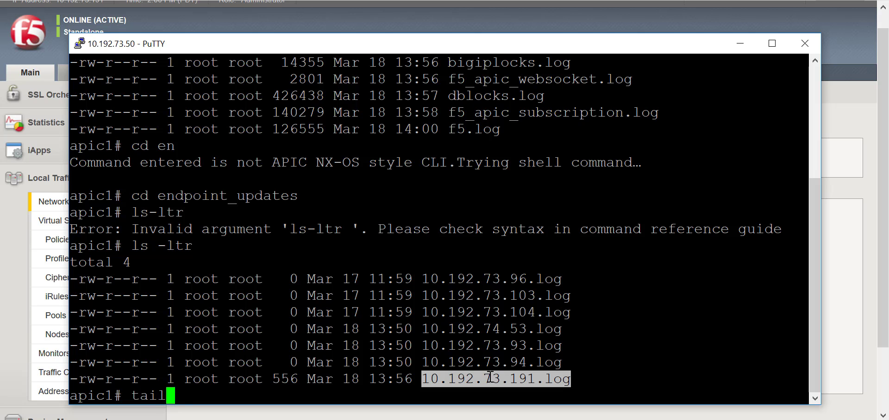
{"action": "type", "text": "-f"}
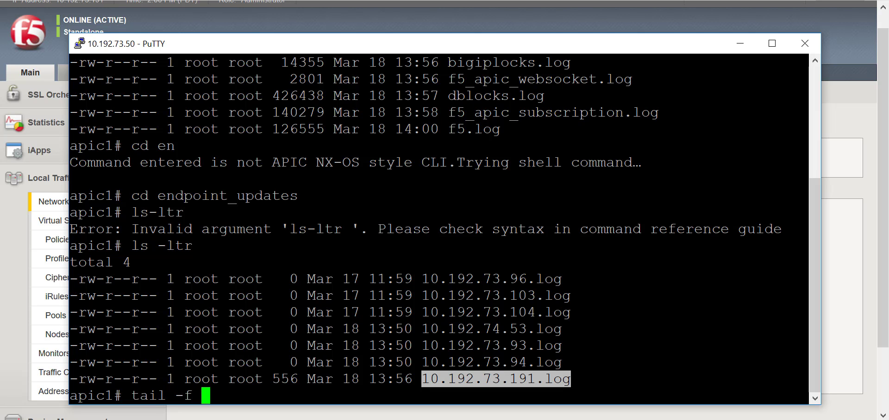
{"action": "type", "text": "10.192.73.191.log"}
{"action": "key", "text": "Return"}
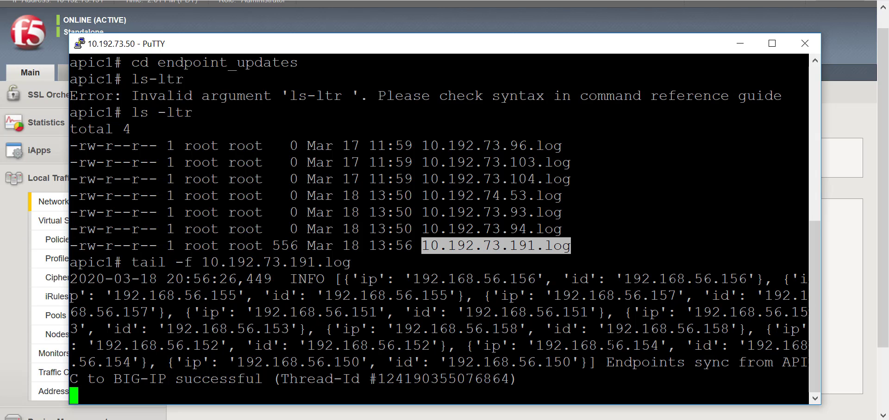
{"action": "key", "text": "Return"}
{"action": "key", "text": "Return"}
{"action": "key", "text": "Return"}
{"action": "key", "text": "Return"}
{"action": "key", "text": "Return"}
{"action": "key", "text": "Return"}
{"action": "key", "text": "Return"}
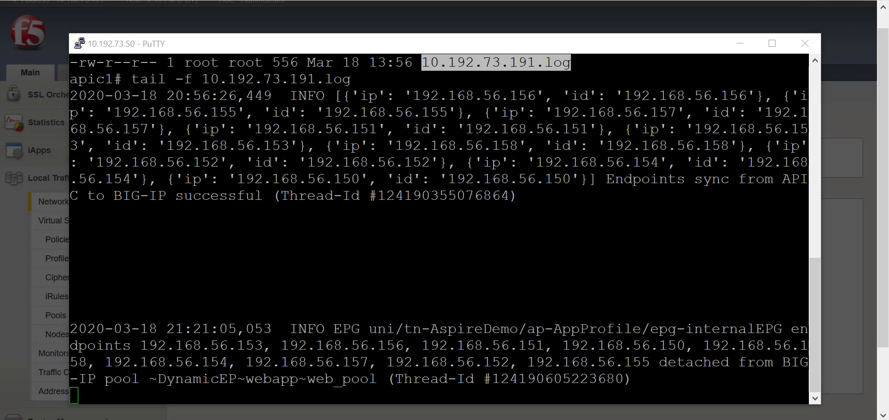
Step: Examine the 21:21:05 log entry about internalEPG endpoints being detached from the BIG-IP pool web_pool
{"action": "left_click_drag", "start_coordinate": [71, 329], "coordinate": [638, 379]}
{"action": "left_click", "coordinate": [662, 361]}
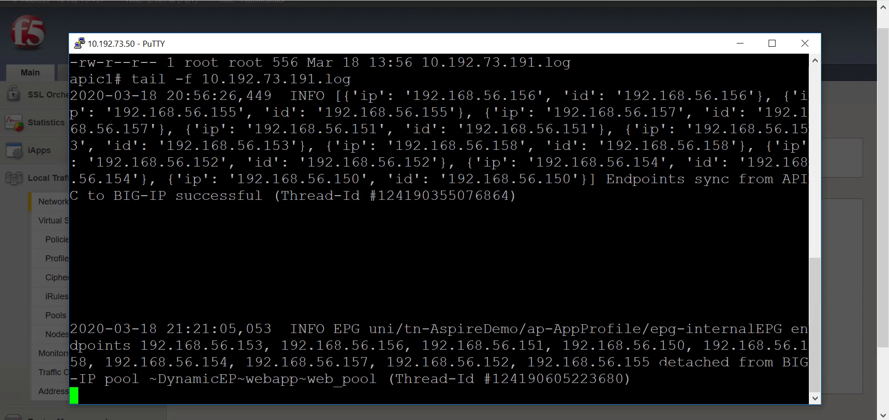
{"action": "double_click", "coordinate": [689, 363]}
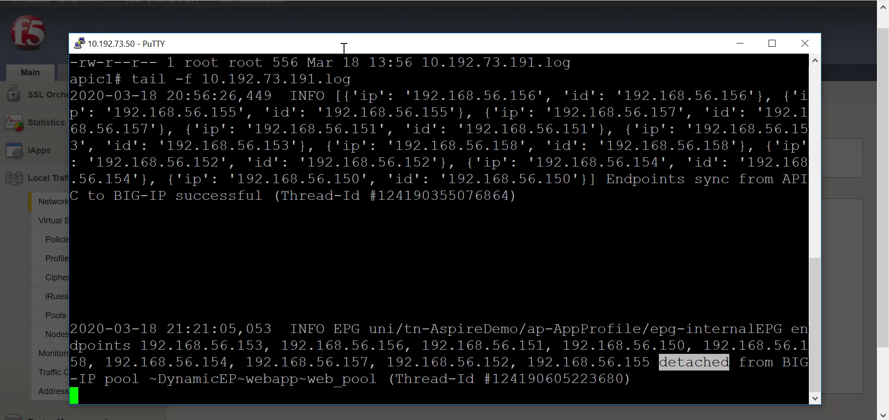
Step: Switch to the BIG-IP Configuration Utility for 10.192.73.191 and log back in as admin with the prefilled credentials
{"action": "left_click", "coordinate": [332, 19]}
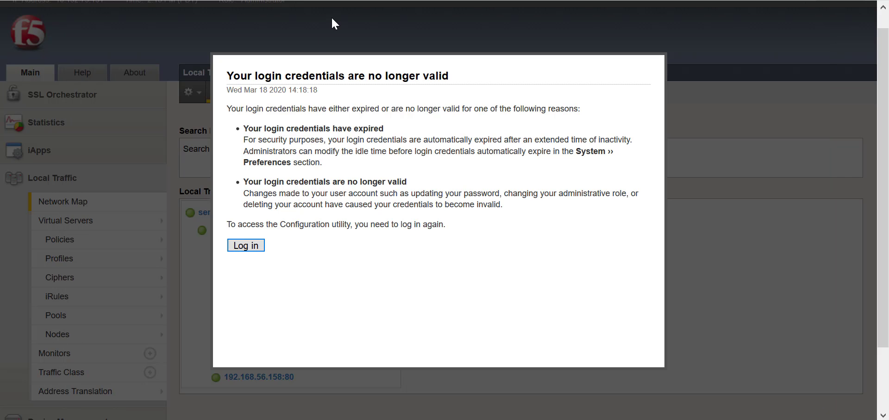
{"action": "left_click", "coordinate": [254, 249]}
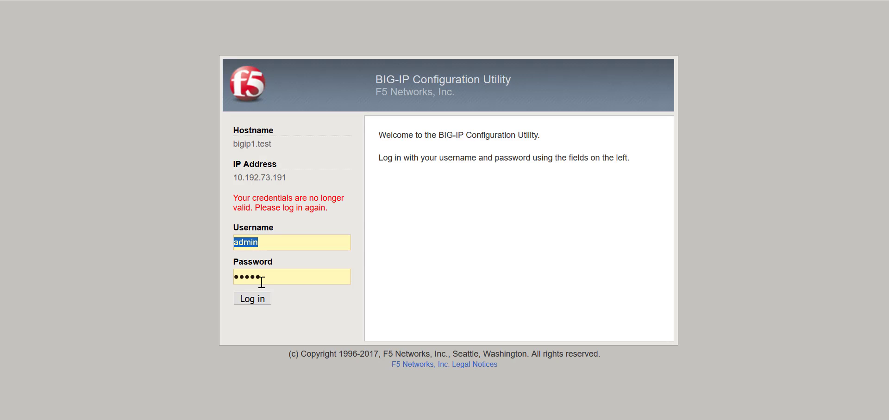
{"action": "left_click", "coordinate": [260, 300]}
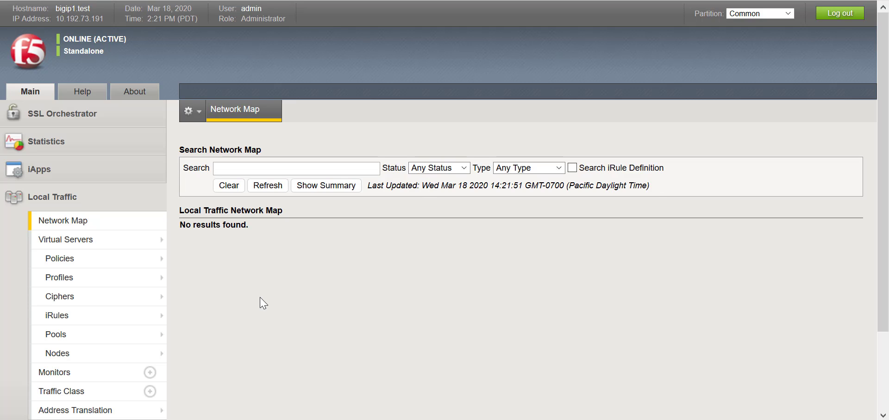
Step: Display the DynamicEP partition's network map, and view the dynamic endpoints of webapp's web_pool in F5 ACI ServiceCenter
{"action": "left_click", "coordinate": [755, 14]}
{"action": "left_click", "coordinate": [751, 37]}
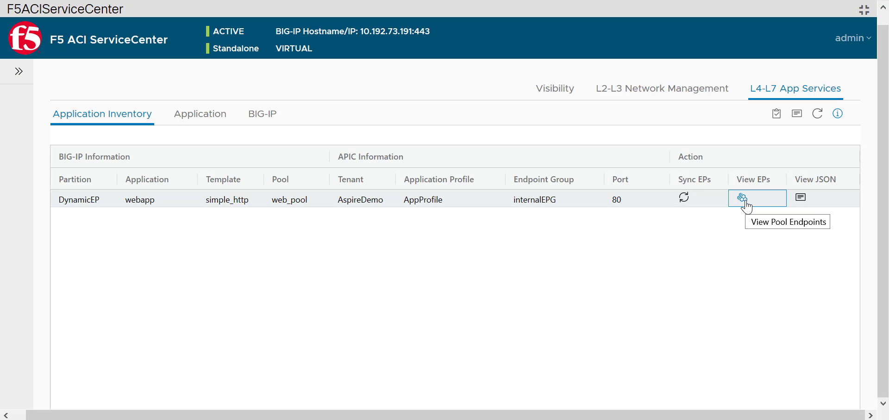
{"action": "left_click", "coordinate": [743, 198]}
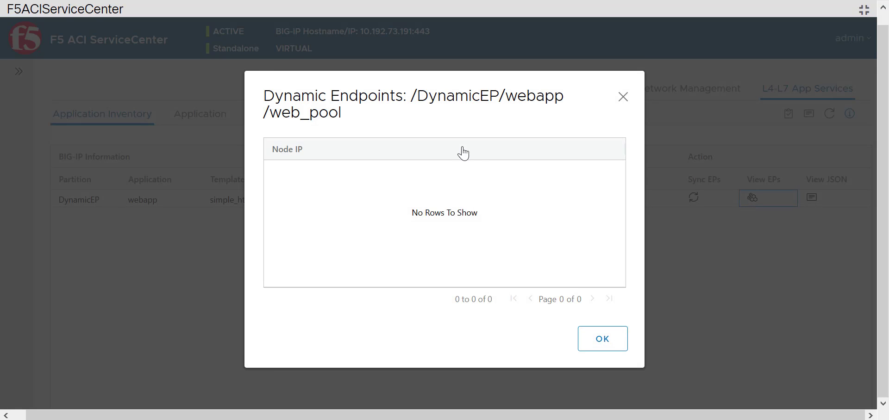
{"action": "left_click", "coordinate": [598, 351]}
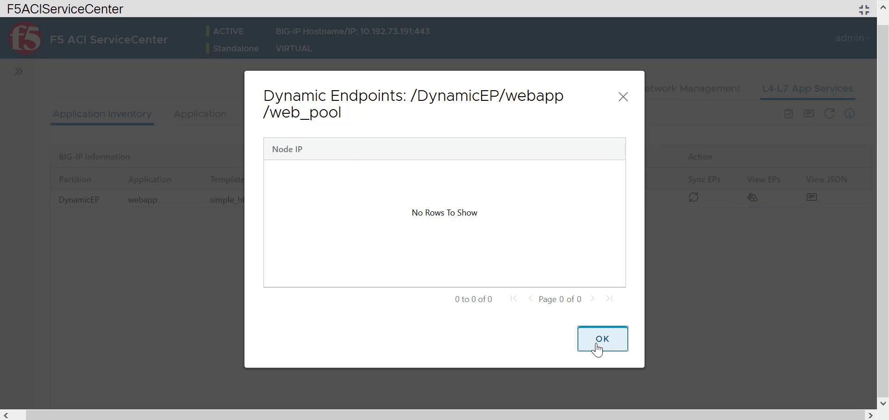
Step: Switch to the vSphere Client and power on the UbuntuServer1-Subnet56 virtual machine
{"action": "mouse_move", "coordinate": [581, 419]}
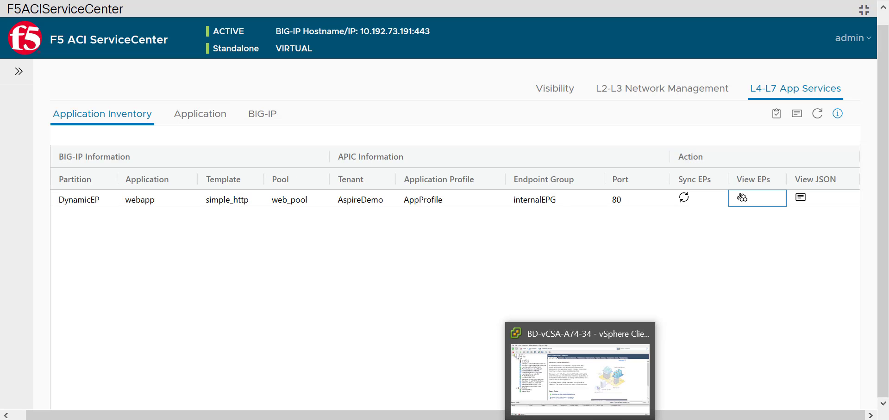
{"action": "left_click", "coordinate": [580, 371]}
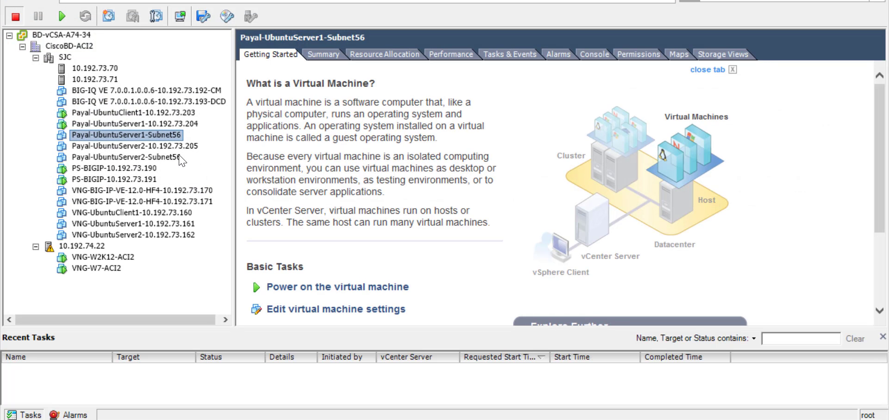
{"action": "right_click", "coordinate": [173, 135]}
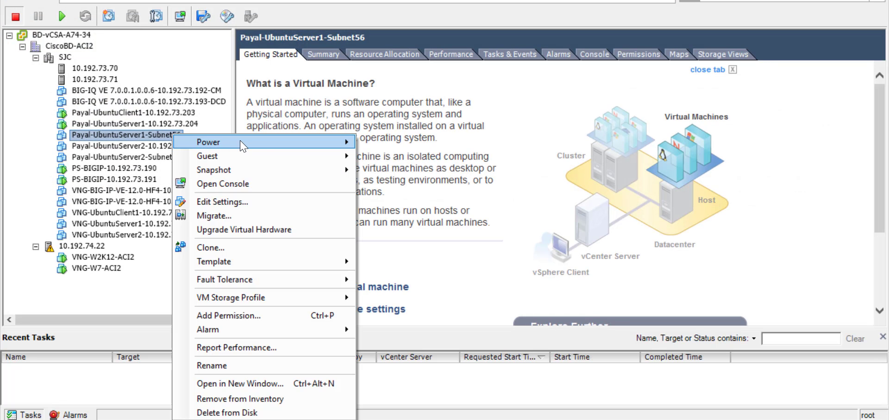
{"action": "mouse_move", "coordinate": [344, 148]}
{"action": "left_click", "coordinate": [392, 146]}
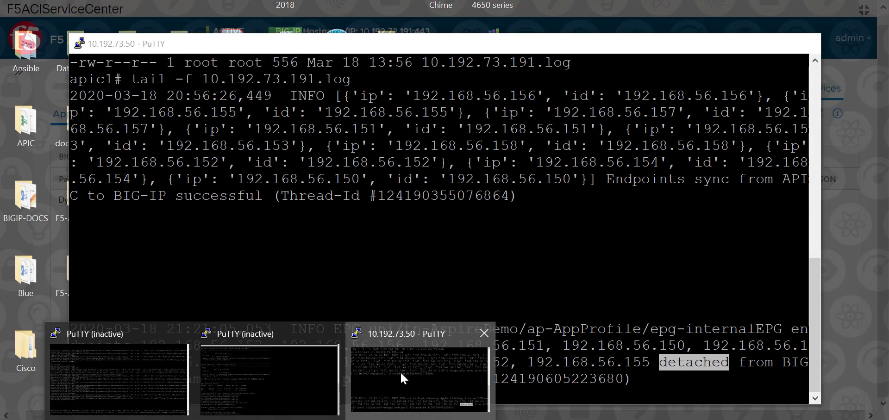
Step: Return to the 10.192.73.50 PuTTY session, add blank lines to the followed log, and examine the new endpoint update entry
{"action": "left_click", "coordinate": [400, 372]}
{"action": "key", "text": "Return"}
{"action": "key", "text": "Return"}
{"action": "key", "text": "Return"}
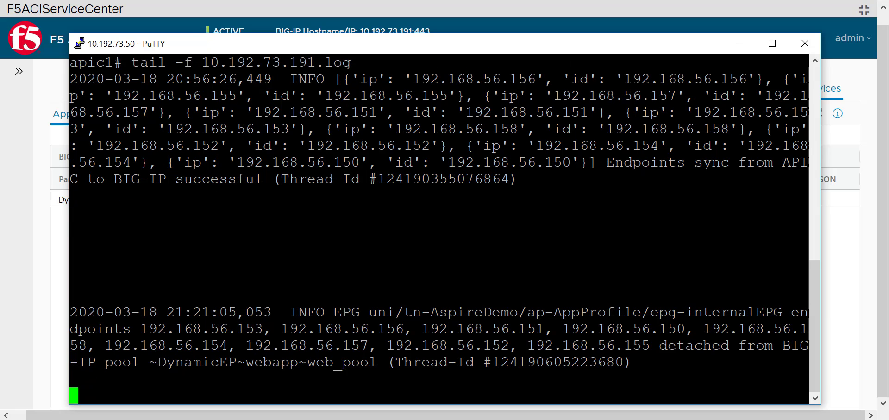
{"action": "key", "text": "Return"}
{"action": "key", "text": "Return"}
{"action": "key", "text": "Return"}
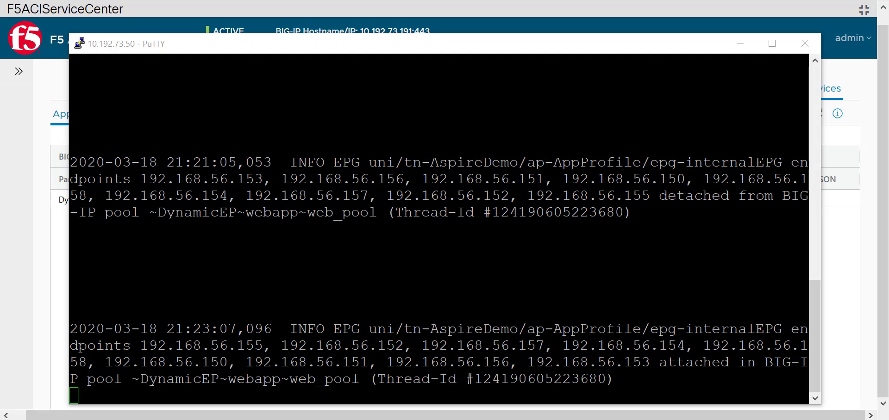
{"action": "double_click", "coordinate": [699, 363]}
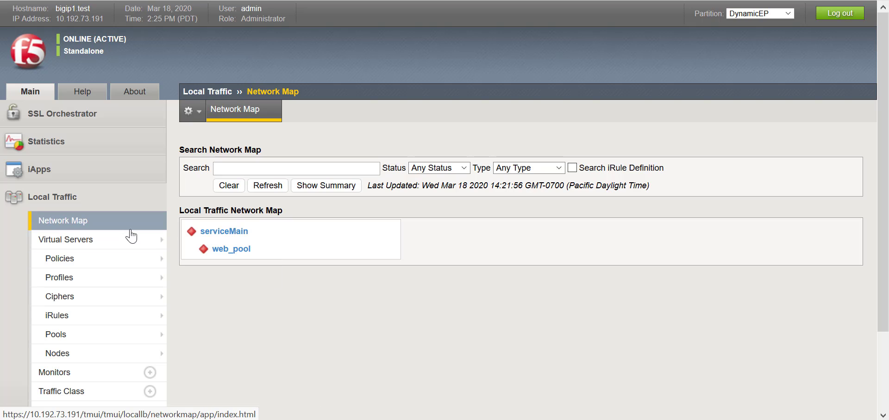
Step: Reload the BIG-IP network map for the DynamicEP partition, and recheck web_pool's dynamic endpoints in F5 ACI ServiceCenter
{"action": "left_click", "coordinate": [131, 230]}
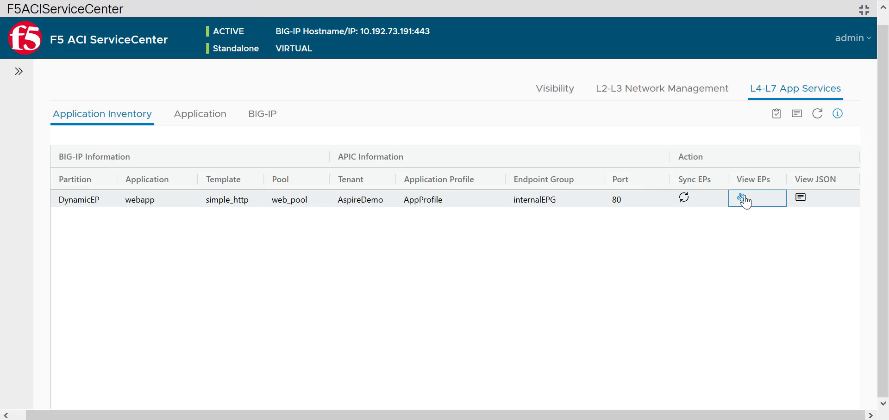
{"action": "left_click", "coordinate": [744, 200]}
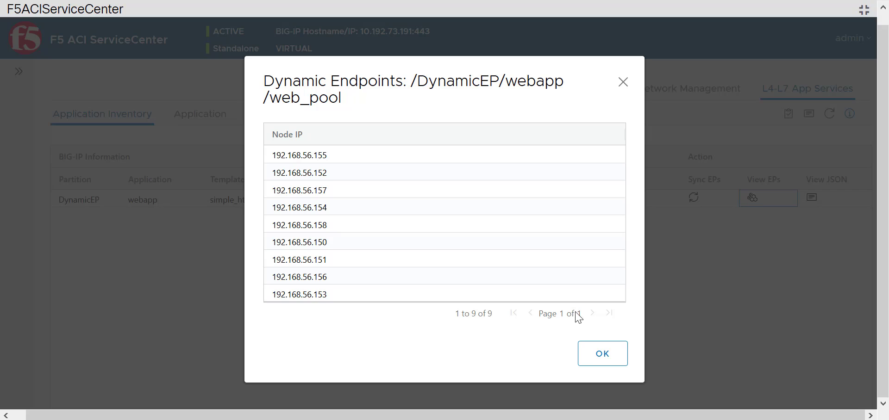
{"action": "left_click", "coordinate": [607, 357]}
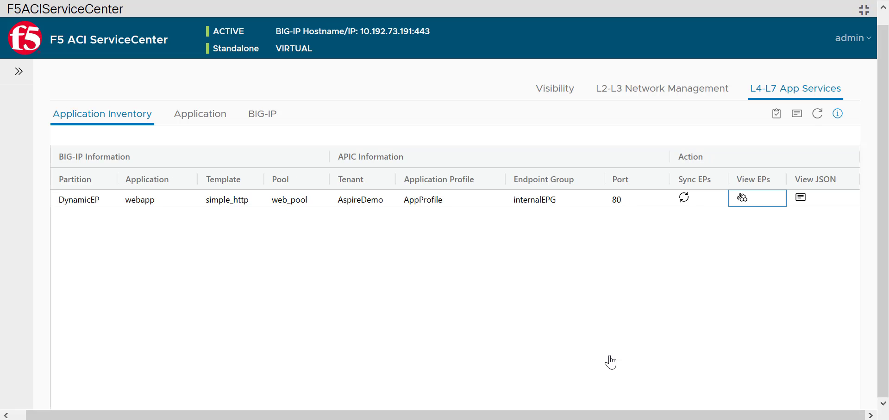
Step: Export the F5 ACI ServiceCenter database and save it as f5_aci_servicecenter_db_3_18_2020-2_25_34 PM.zip
{"action": "left_click", "coordinate": [21, 74]}
{"action": "left_click", "coordinate": [851, 38]}
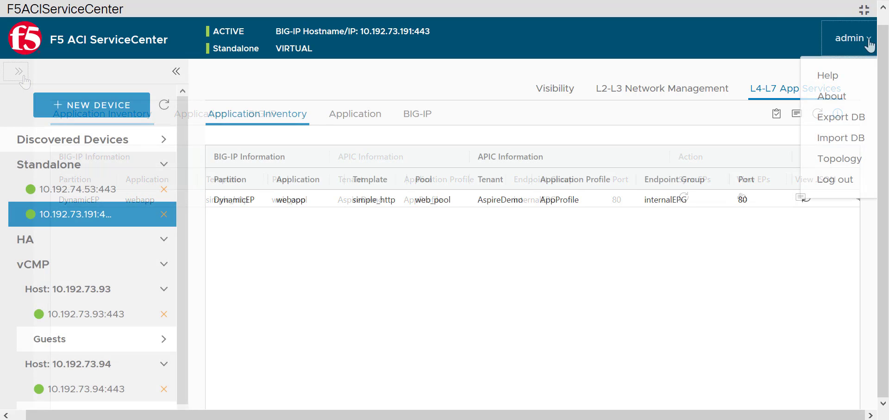
{"action": "left_click", "coordinate": [860, 128]}
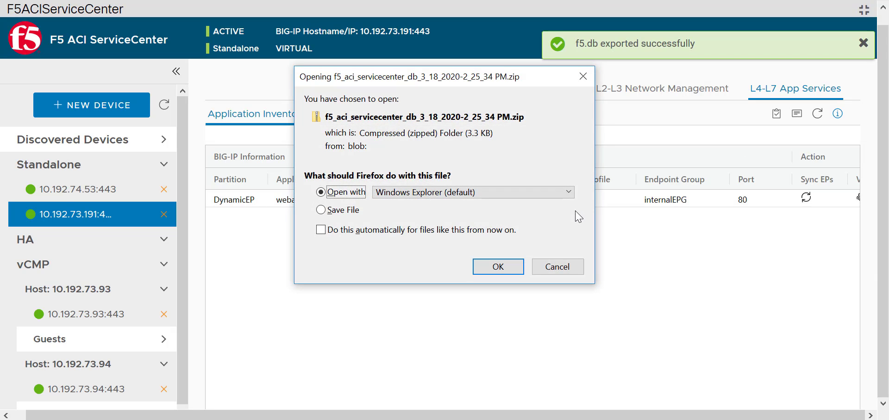
{"action": "left_click", "coordinate": [359, 210]}
{"action": "left_click", "coordinate": [499, 268]}
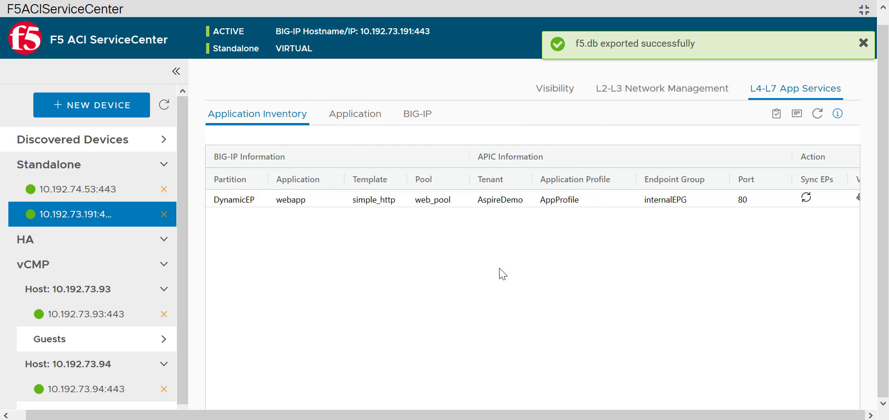
Step: Disable the F5 ACI ServiceCenter application in APIC and delete it
{"action": "left_click", "coordinate": [864, 9]}
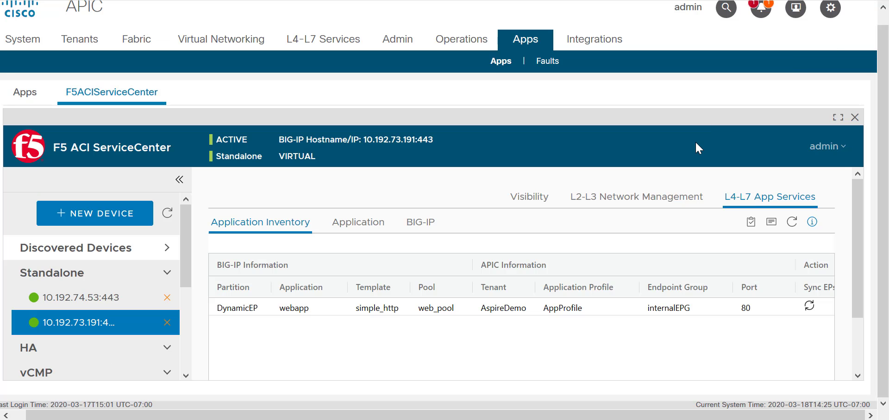
{"action": "left_click", "coordinate": [855, 117]}
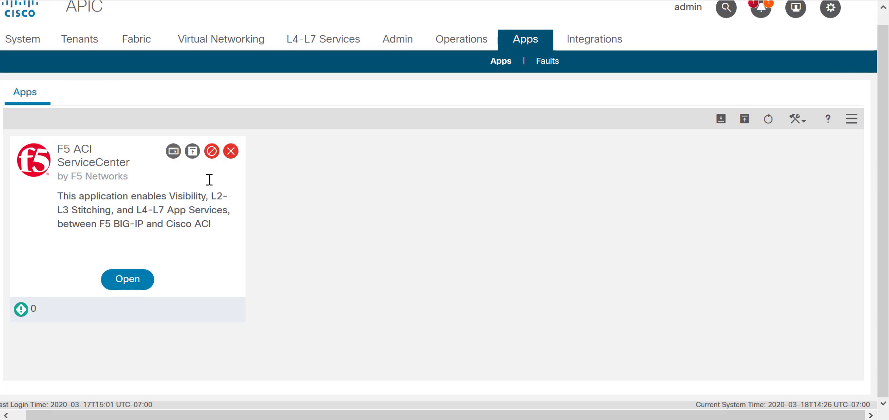
{"action": "left_click", "coordinate": [211, 152]}
{"action": "left_click", "coordinate": [401, 242]}
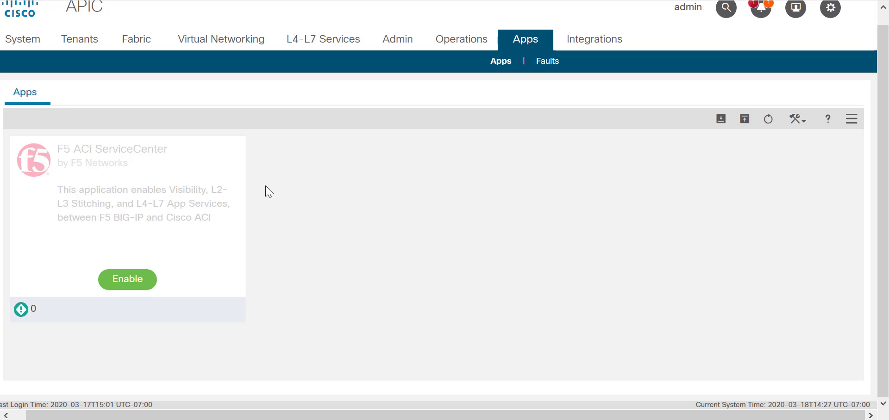
{"action": "left_click", "coordinate": [230, 154]}
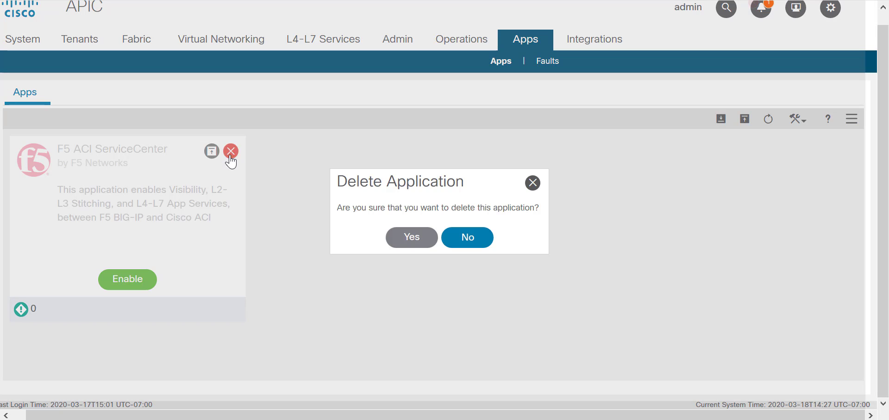
{"action": "left_click", "coordinate": [411, 238]}
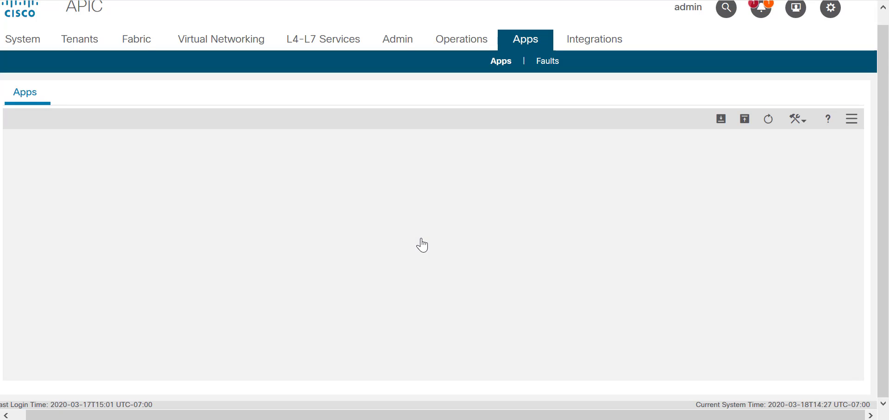
Step: Upload the F5 ACI ServiceCenter application package to APIC and enable it with the security domain all
{"action": "left_click", "coordinate": [744, 119]}
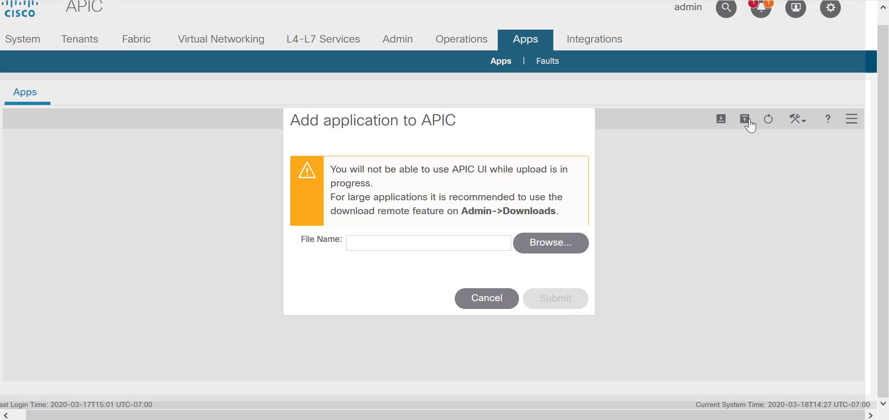
{"action": "left_click", "coordinate": [557, 246]}
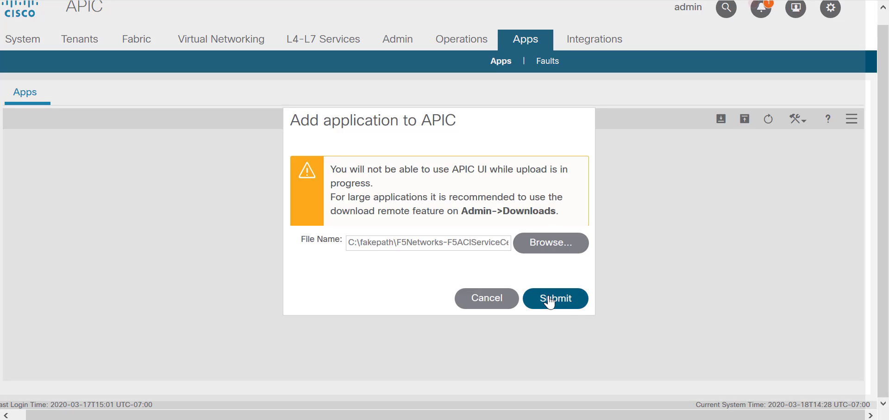
{"action": "left_click", "coordinate": [548, 300]}
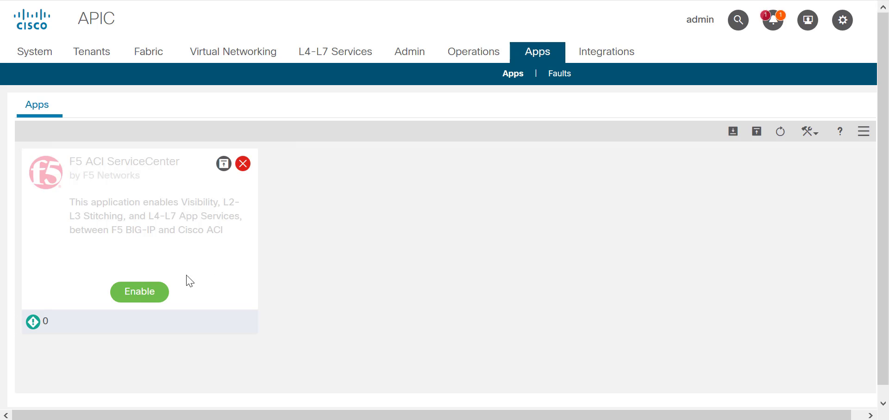
{"action": "left_click", "coordinate": [137, 296]}
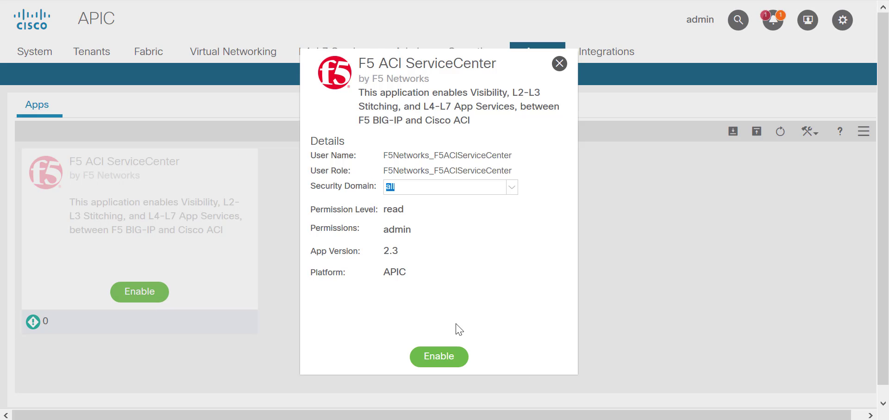
{"action": "left_click", "coordinate": [440, 360]}
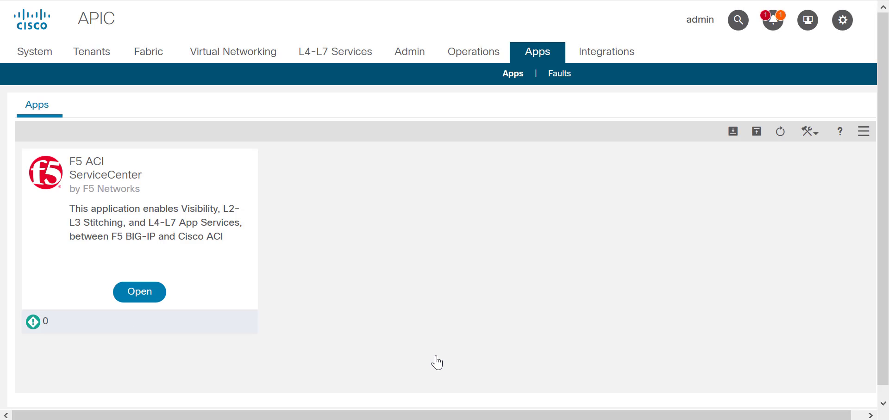
Step: Open the reinstalled F5 ACI ServiceCenter in full-screen view and check its Standalone device group
{"action": "left_click", "coordinate": [125, 296]}
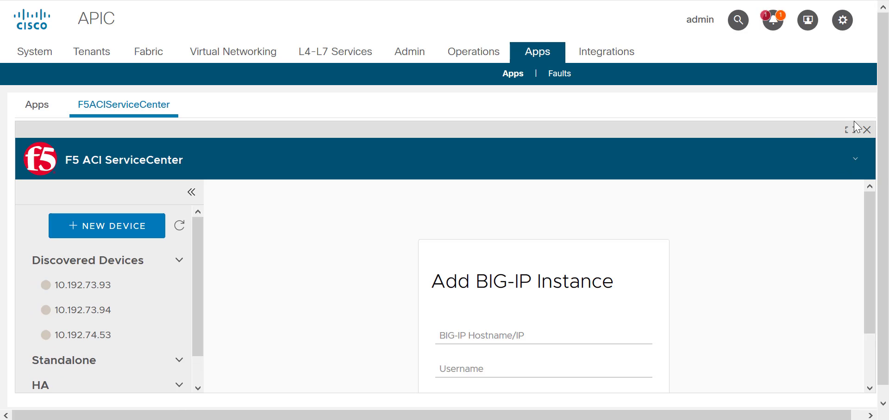
{"action": "left_click", "coordinate": [851, 133]}
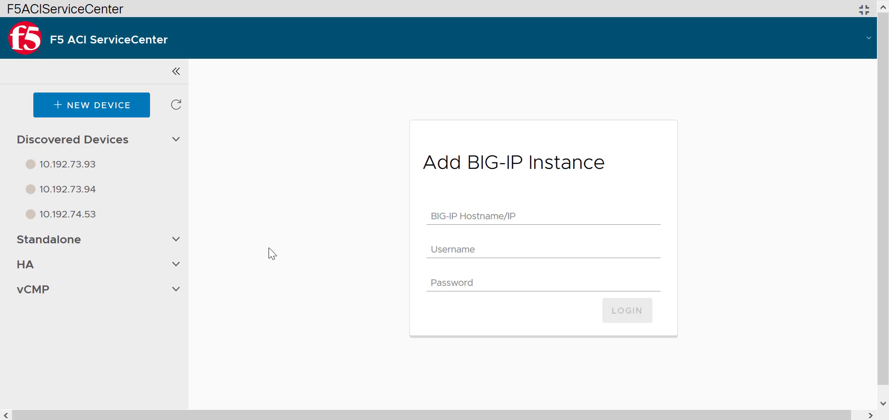
{"action": "left_click", "coordinate": [180, 244]}
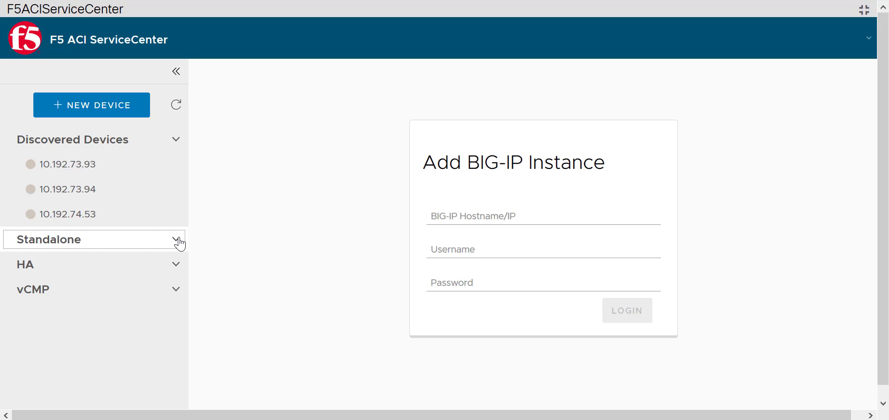
Step: Import the database file f5.db into F5 ACI ServiceCenter
{"action": "left_click", "coordinate": [869, 40]}
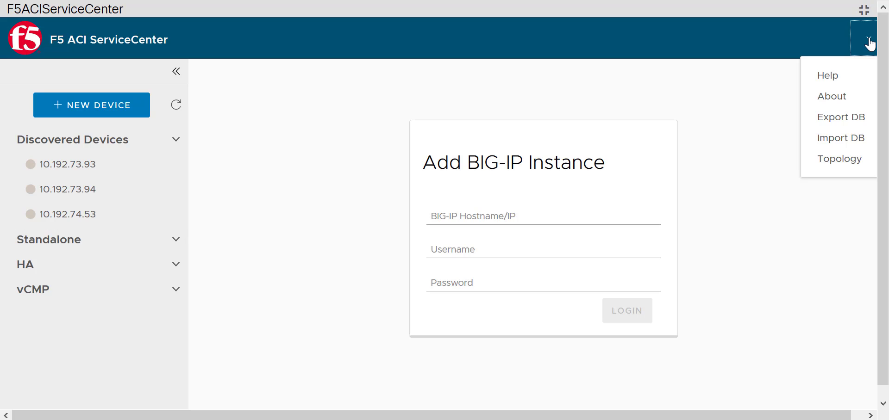
{"action": "left_click", "coordinate": [845, 143]}
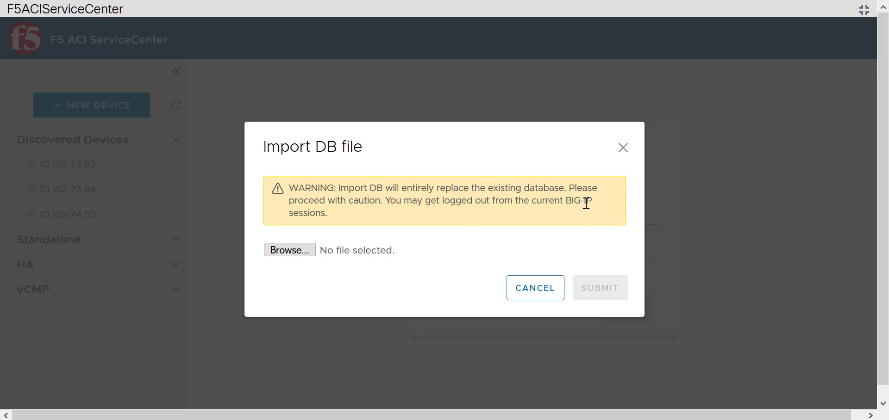
{"action": "left_click", "coordinate": [302, 250]}
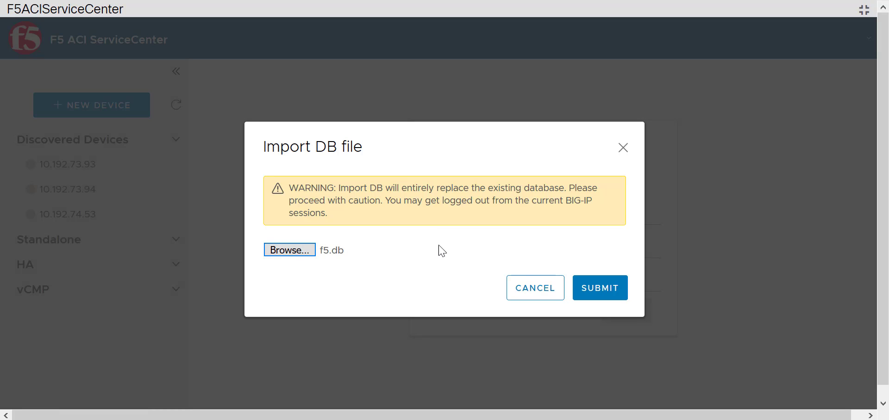
{"action": "left_click", "coordinate": [601, 289]}
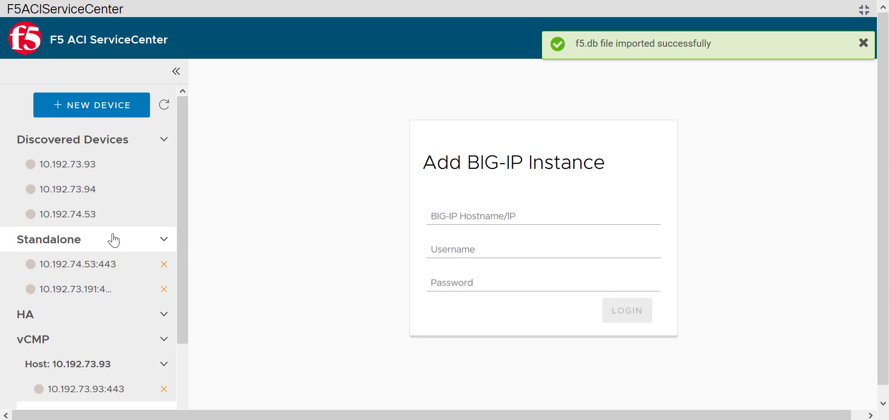
Step: Log in to the standalone BIG-IP device 10.192.73.191:443 with the administrator username and the account password
{"action": "left_click", "coordinate": [102, 290]}
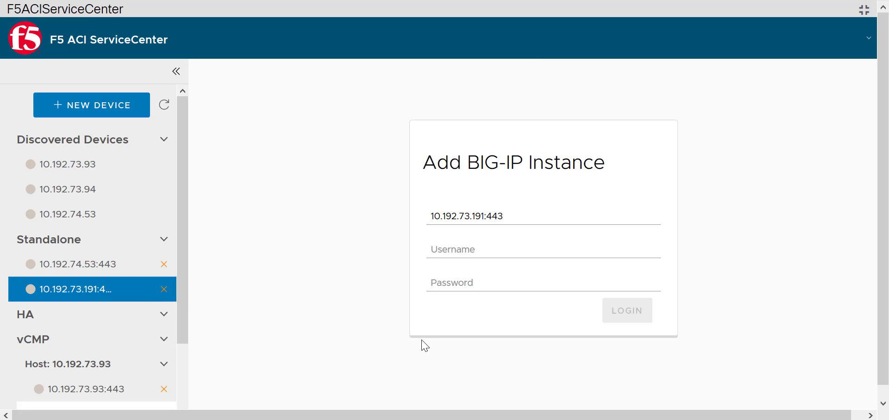
{"action": "left_click", "coordinate": [475, 255]}
{"action": "type", "text": "admin"}
{"action": "key", "text": "Tab"}
{"action": "type", "text": "admin"}
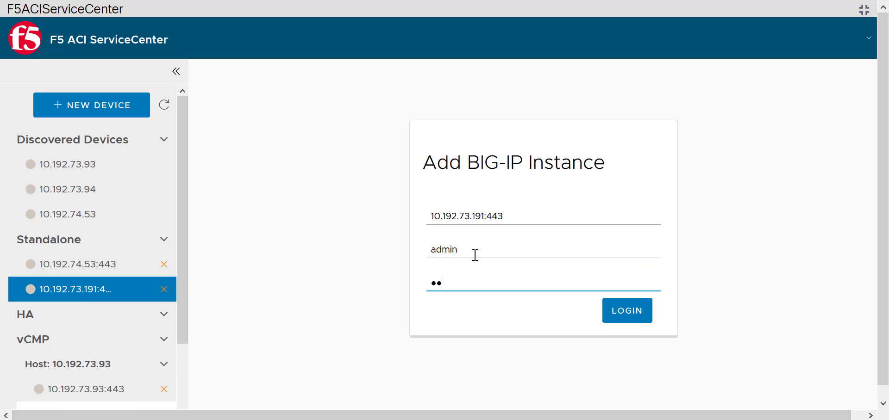
{"action": "key", "text": "Return"}
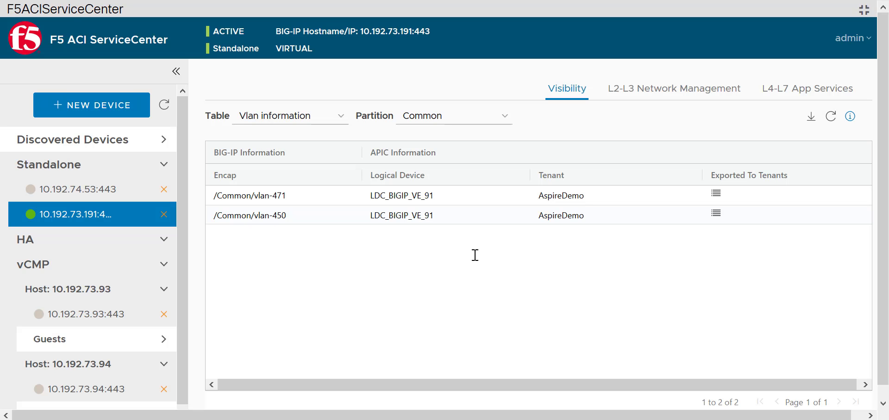
Step: Review the Application Inventory of L4-L7 App Services for the restored webapp application, including its action columns
{"action": "left_click", "coordinate": [837, 99]}
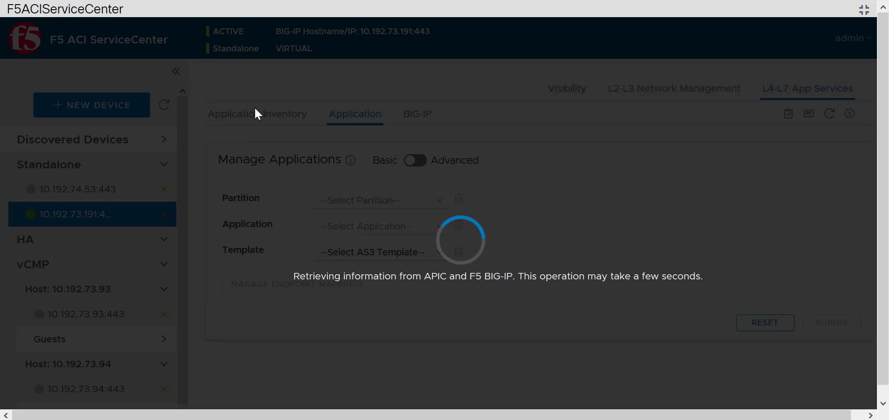
{"action": "left_click", "coordinate": [256, 109]}
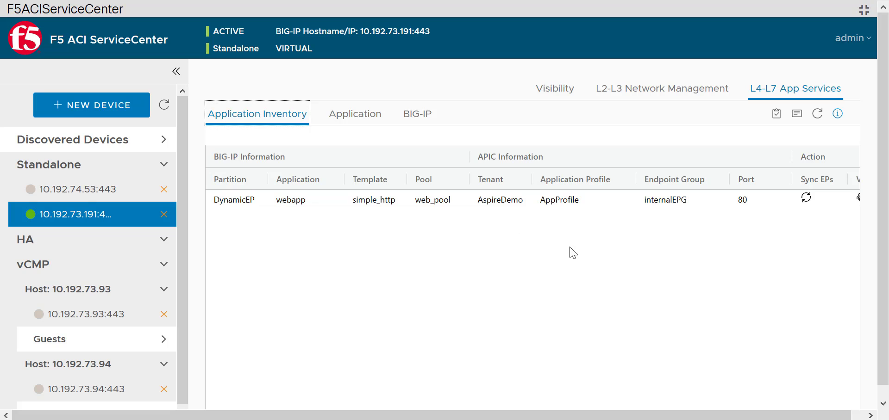
{"action": "left_click", "coordinate": [176, 71]}
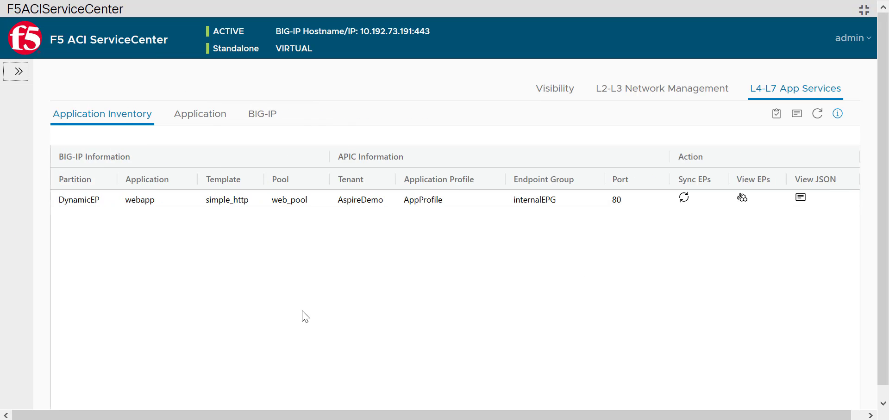
{"action": "left_click", "coordinate": [18, 72]}
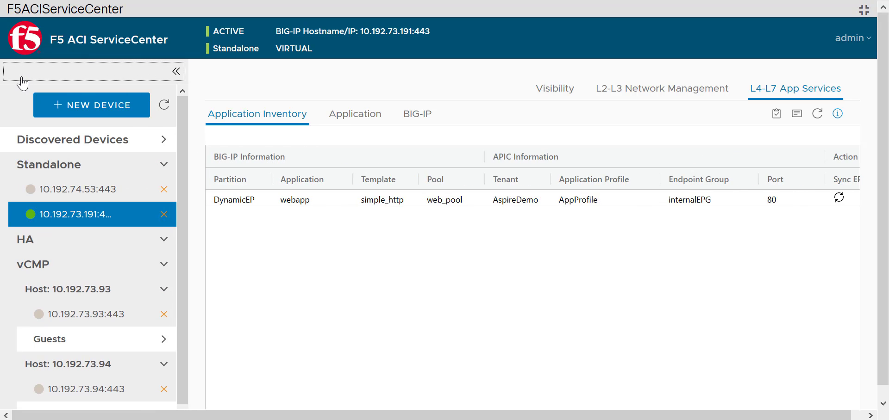
Step: Show the Node information table for the DynamicEP partition in the Visibility view
{"action": "left_click", "coordinate": [557, 99]}
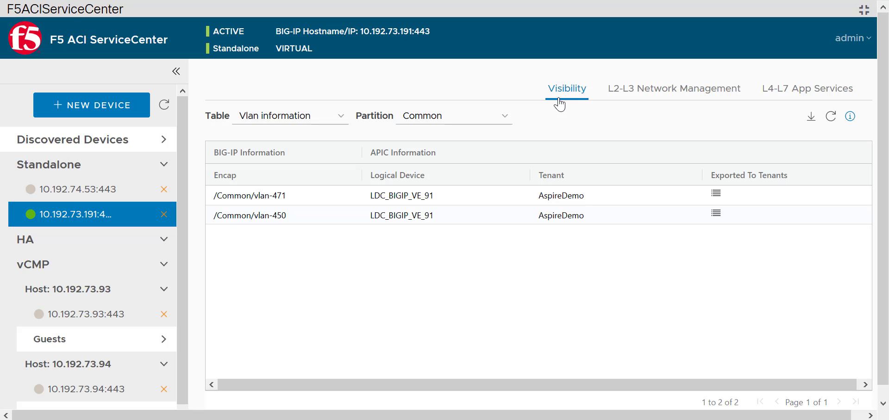
{"action": "left_click", "coordinate": [337, 117]}
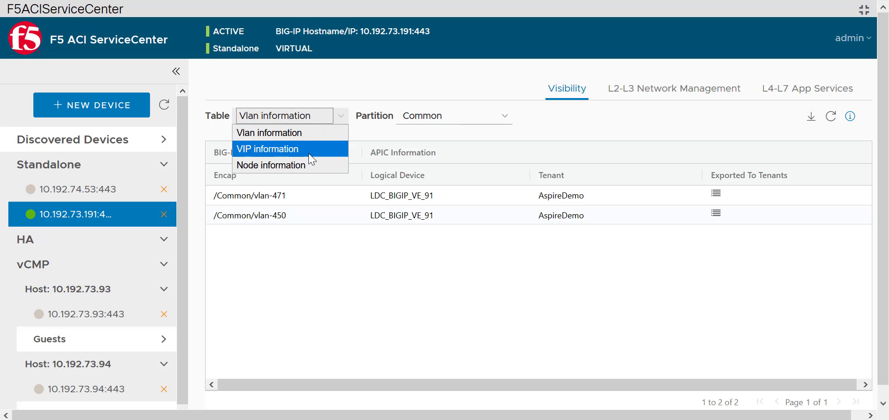
{"action": "left_click", "coordinate": [291, 165]}
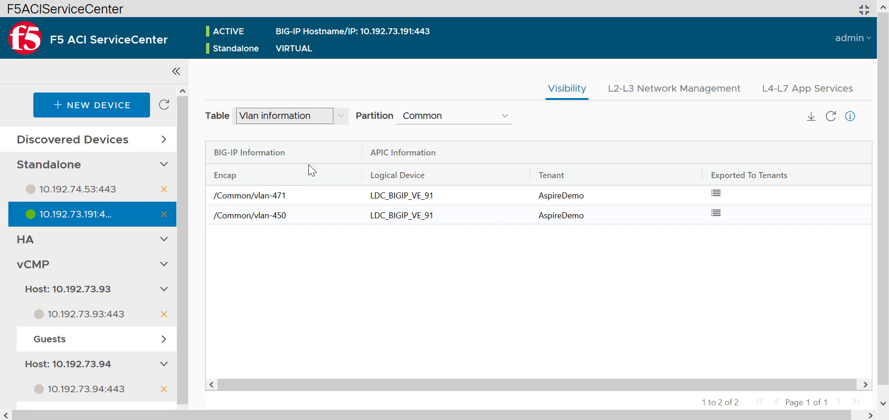
{"action": "left_click", "coordinate": [424, 124]}
{"action": "left_click", "coordinate": [427, 149]}
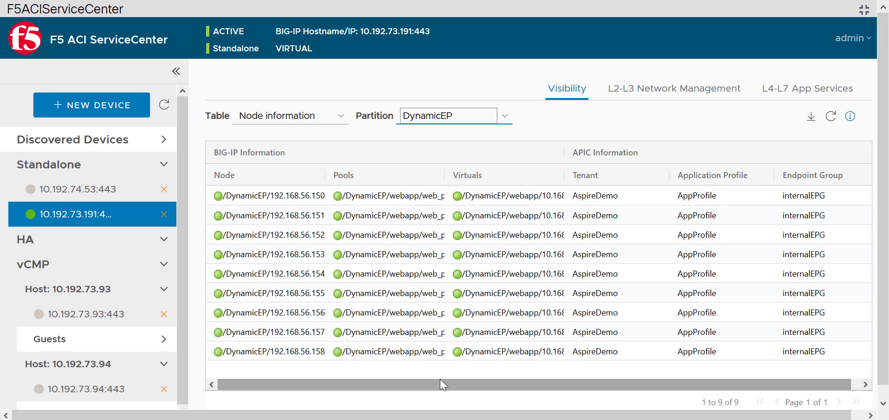
Step: Show the VIP information table for the DynamicEP partition and widen the VIP:Port column to read the full entries
{"action": "left_click", "coordinate": [329, 116]}
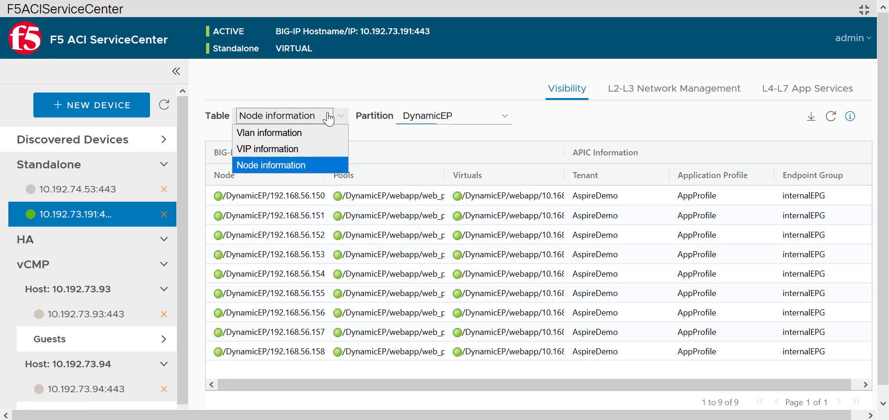
{"action": "left_click", "coordinate": [324, 149]}
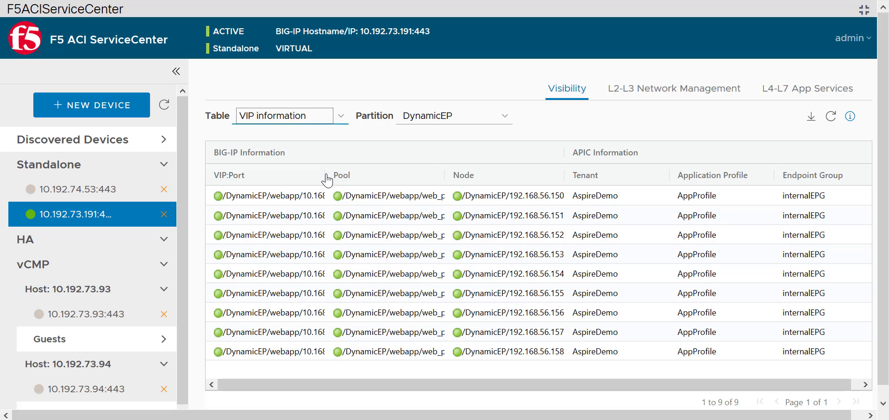
{"action": "left_click", "coordinate": [176, 72]}
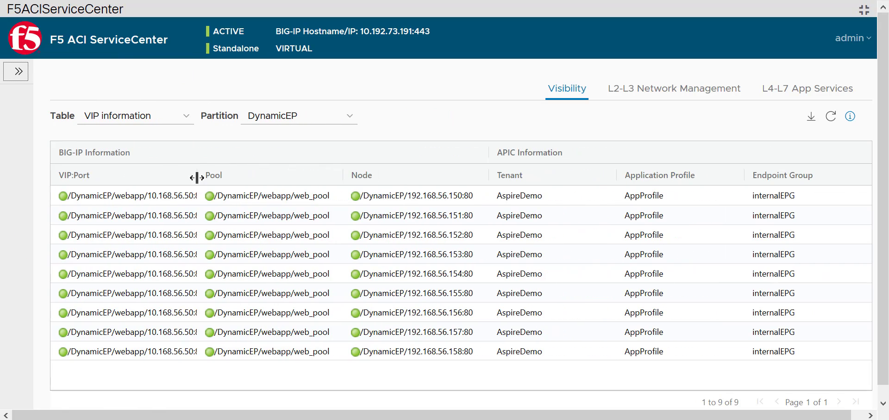
{"action": "left_click_drag", "start_coordinate": [193, 177], "coordinate": [244, 177]}
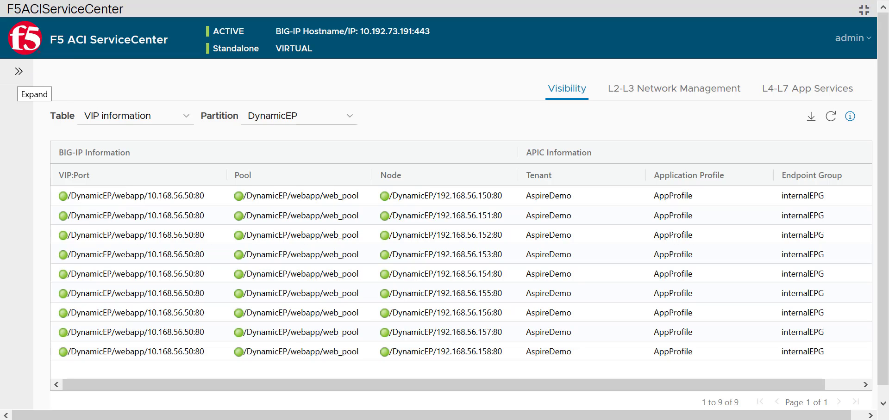
{"action": "left_click", "coordinate": [18, 74]}
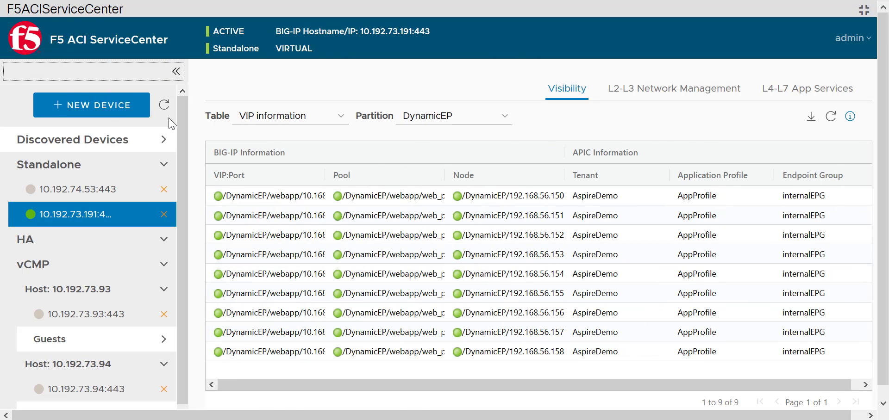
{"action": "mouse_move", "coordinate": [743, 178]}
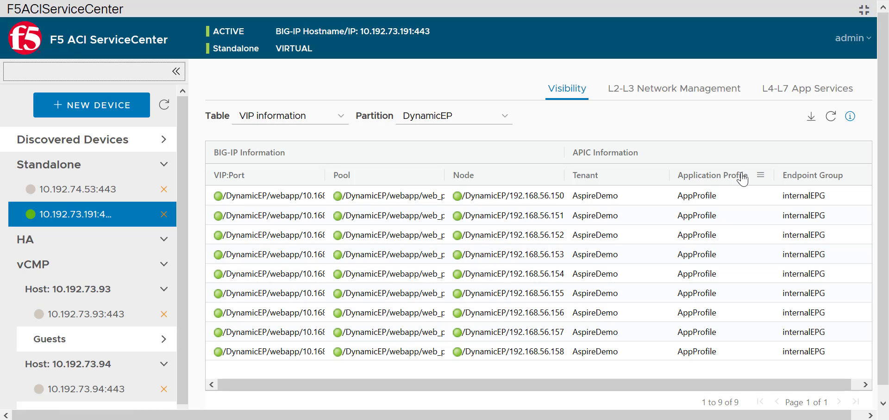